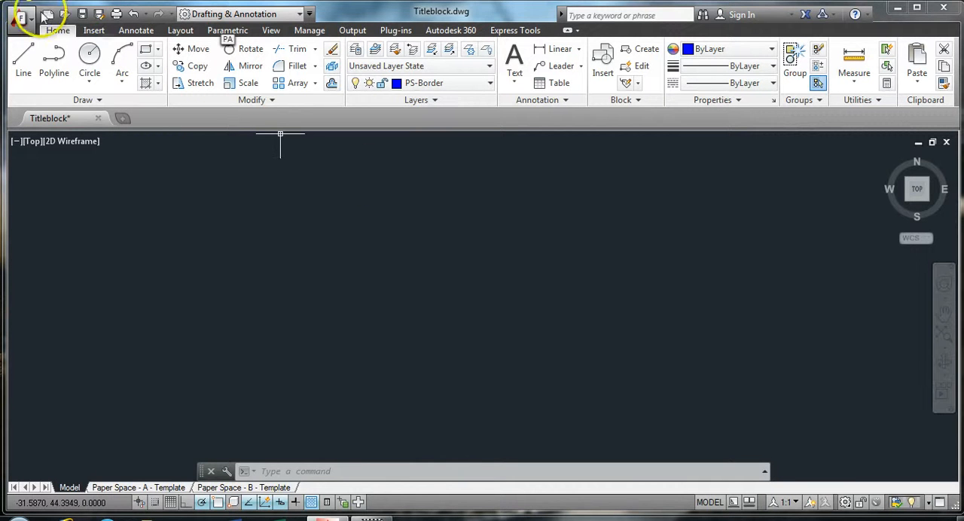
# Save the title block drawing under the new file name building in the Documents folder
pyautogui.click(98, 14)
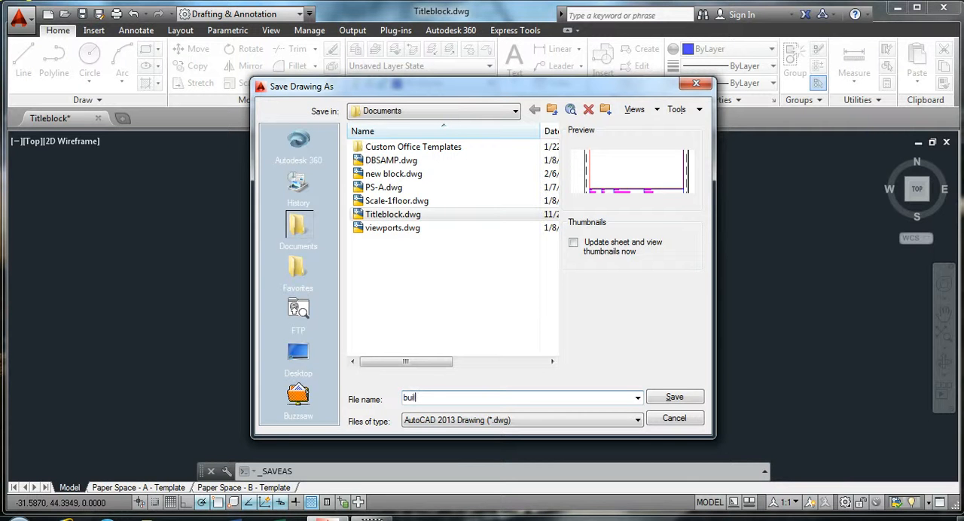
pyautogui.write('g')
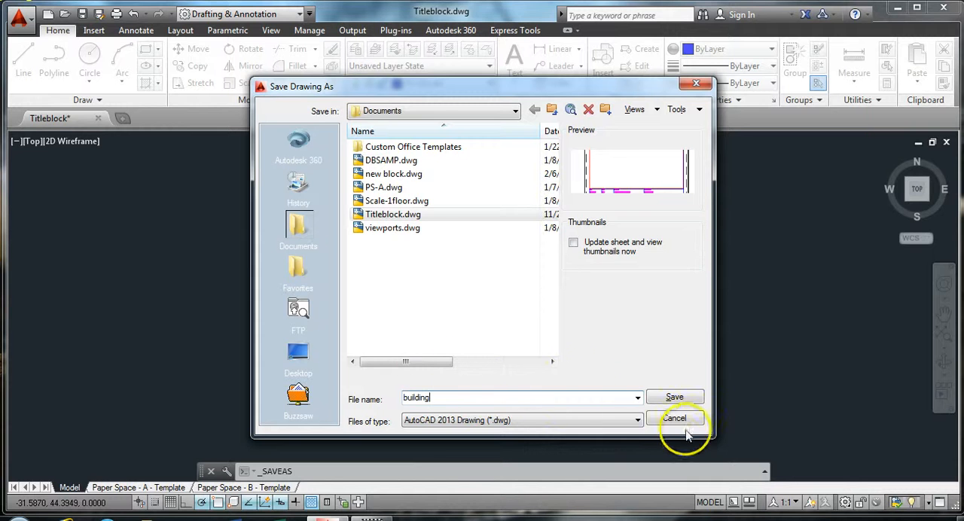
pyautogui.click(674, 398)
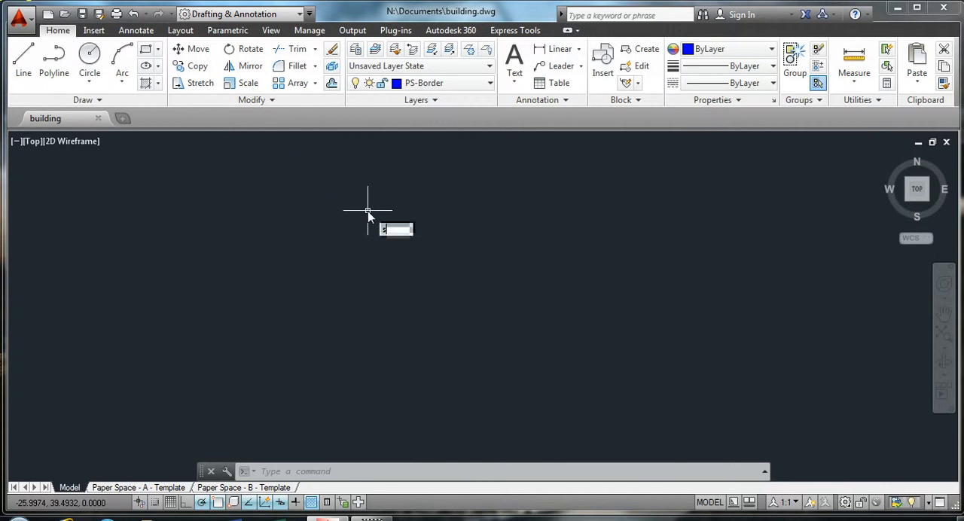
# Use SKETCH with the type set to Polyline to draw a freehand zigzag line across the middle of model space
pyautogui.write('h')
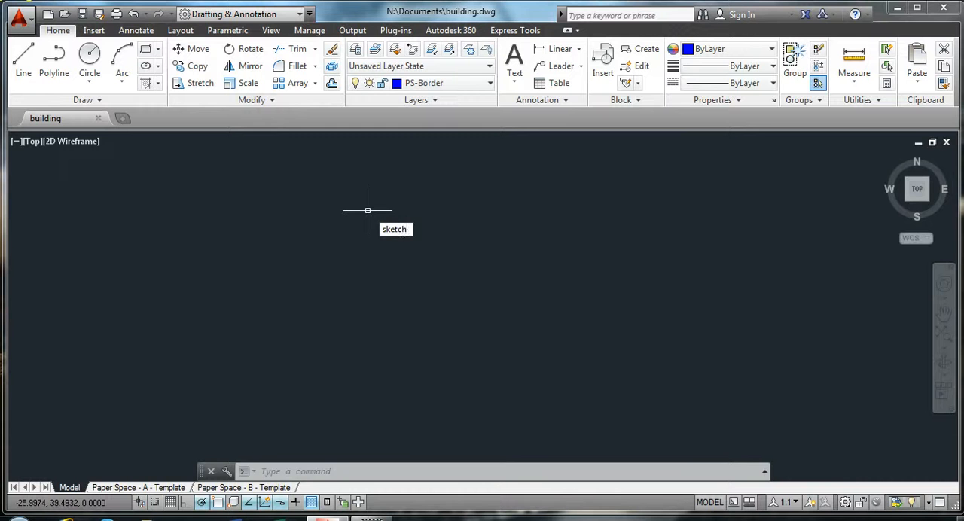
pyautogui.press('Return')
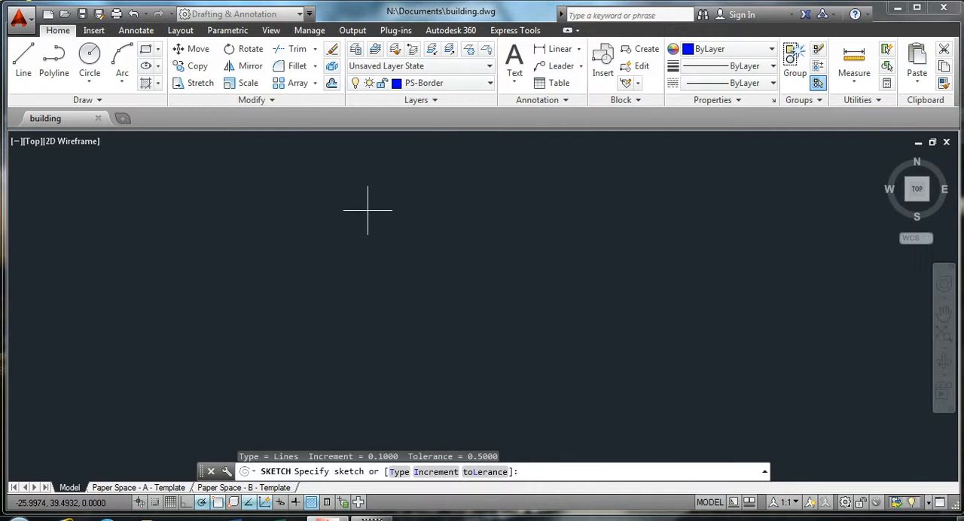
pyautogui.write('t')
pyautogui.press('Return')
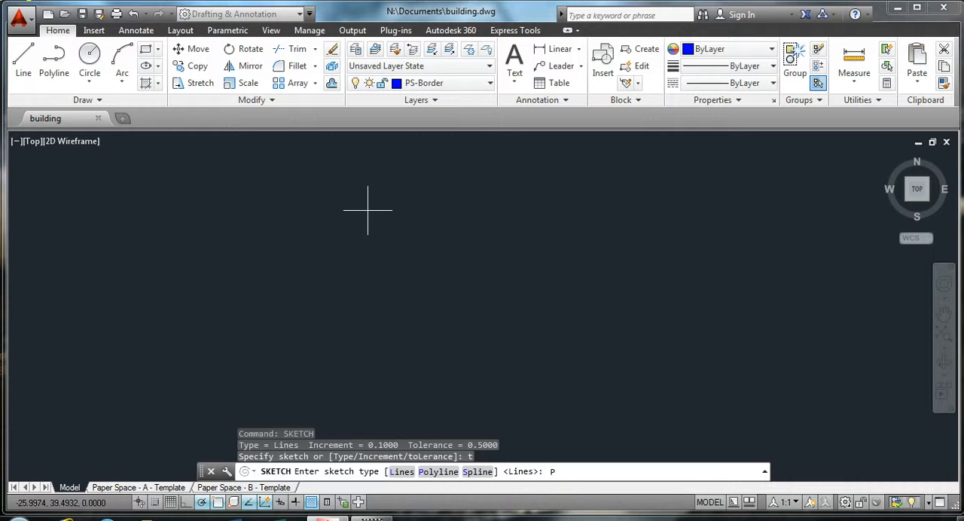
pyautogui.write('P')
pyautogui.press('Return')
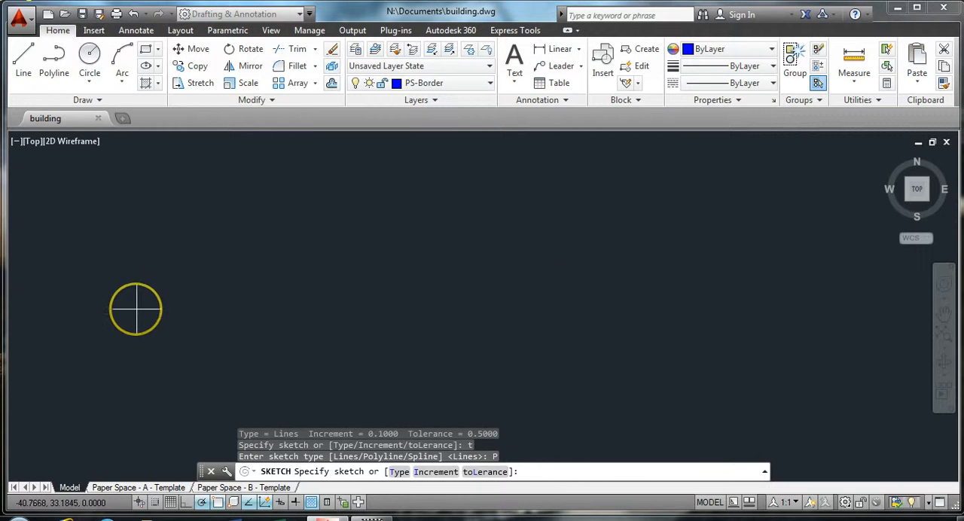
pyautogui.click(135, 308)
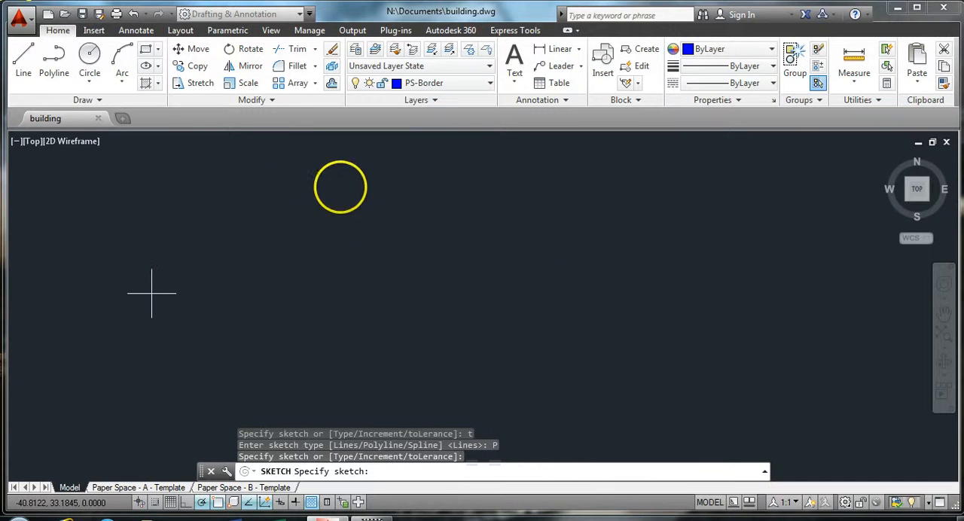
pyautogui.moveTo(152, 292)
pyautogui.mouseDown()
pyautogui.moveTo(457, 237)
pyautogui.moveTo(460, 266)
pyautogui.moveTo(564, 322)
pyautogui.moveTo(706, 251)
pyautogui.moveTo(649, 228)
pyautogui.mouseUp()
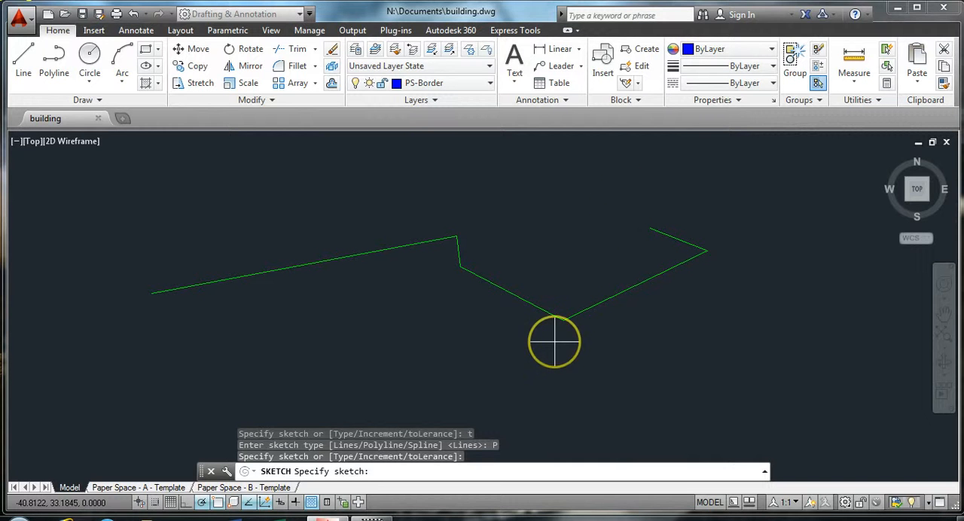
pyautogui.press('Return')
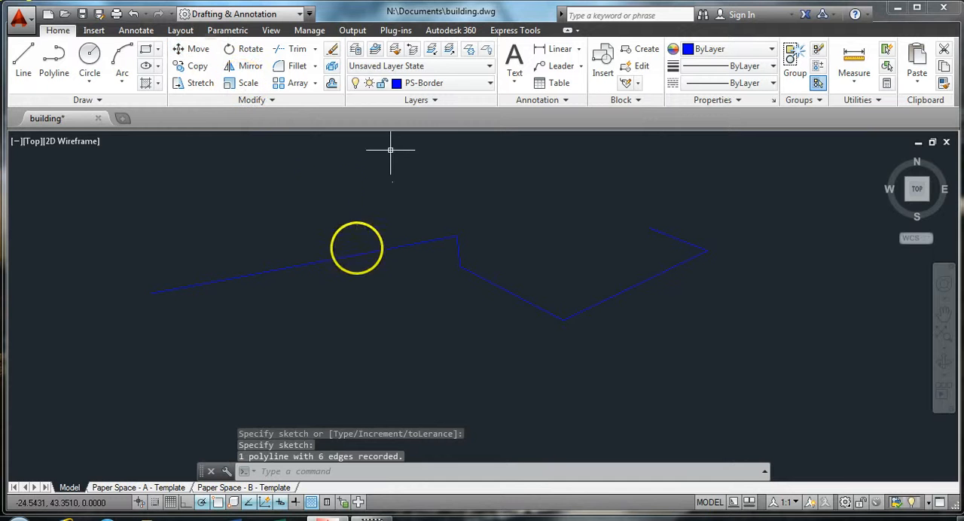
pyautogui.click(361, 252)
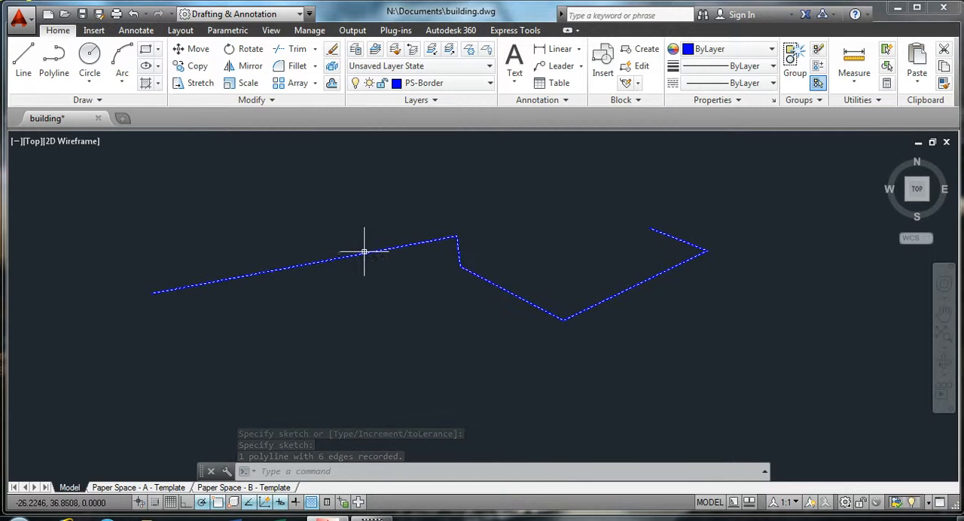
pyautogui.press('Escape')
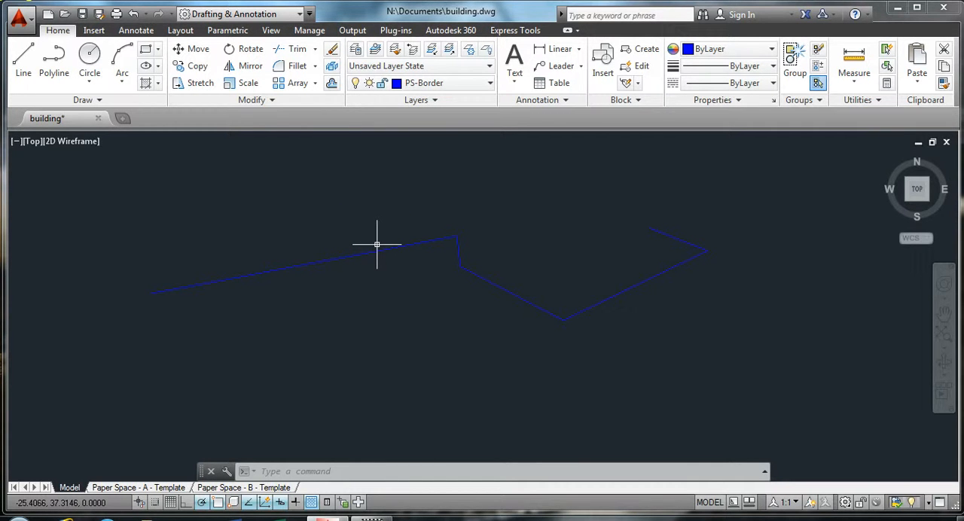
# Create a new multileader style named open, starting from Standard
pyautogui.click(138, 31)
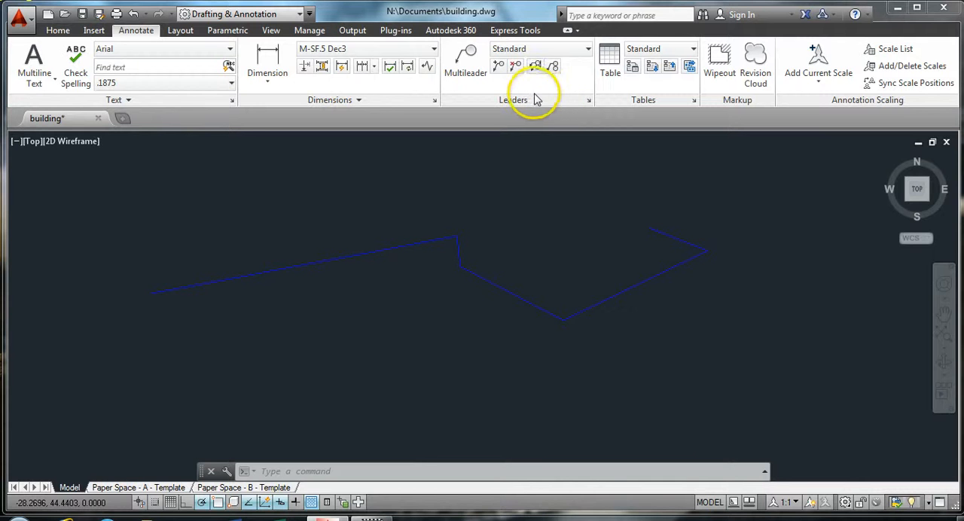
pyautogui.click(590, 105)
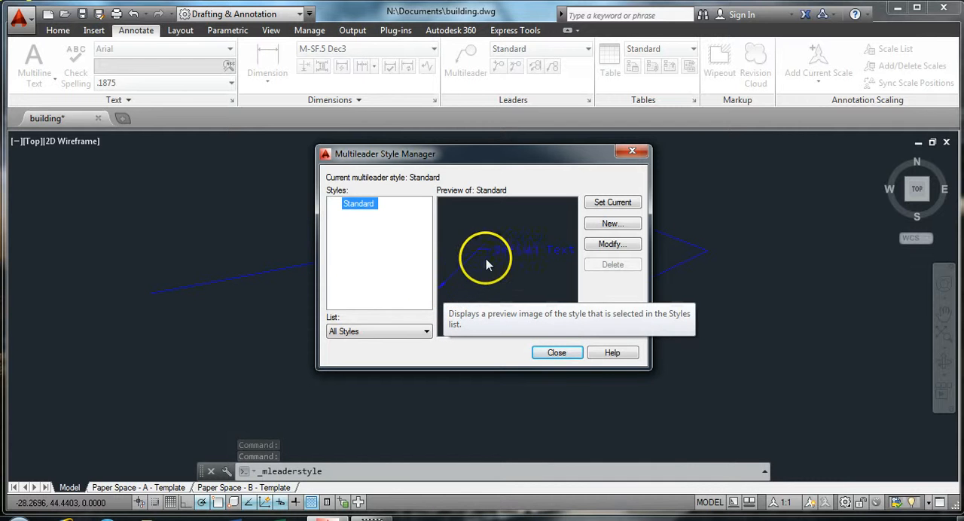
pyautogui.click(610, 223)
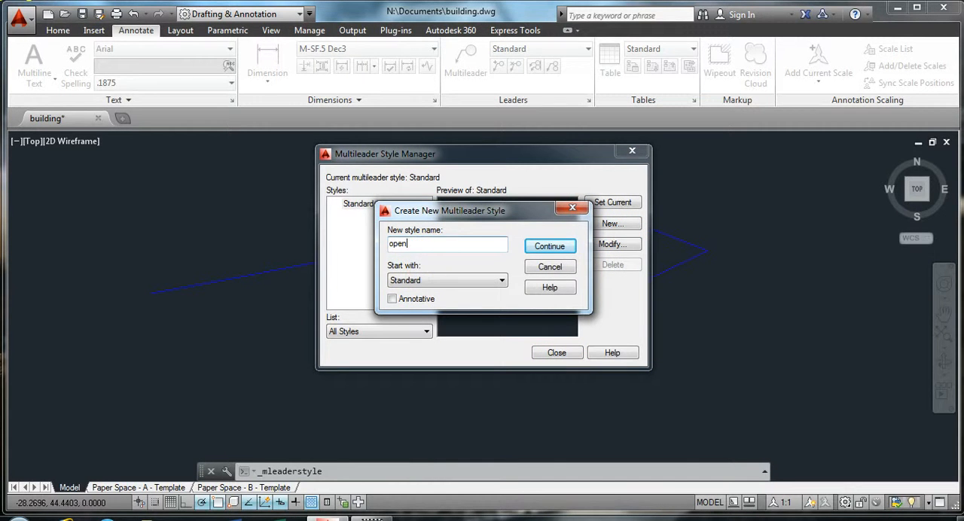
pyautogui.click(550, 246)
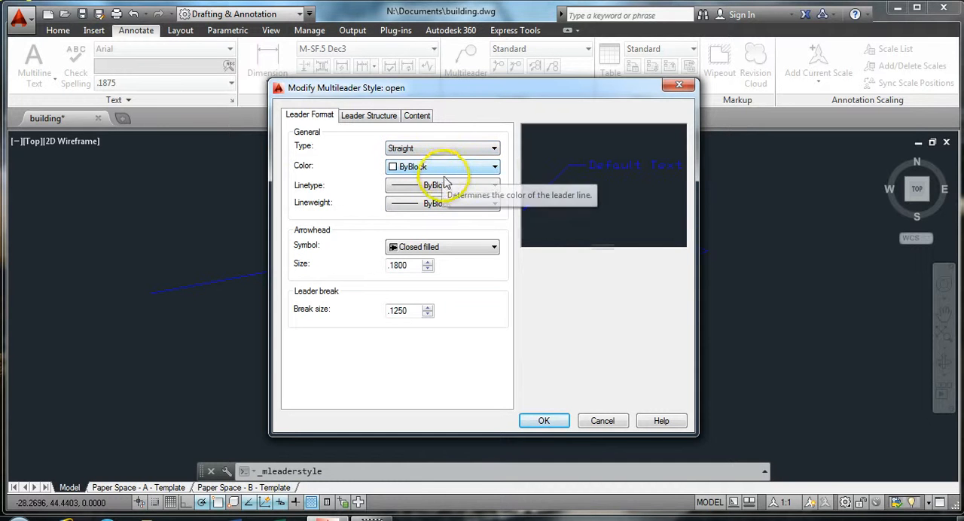
# Set the arrowhead symbol of the open multileader style to Open 30 and make the style current
pyautogui.click(492, 247)
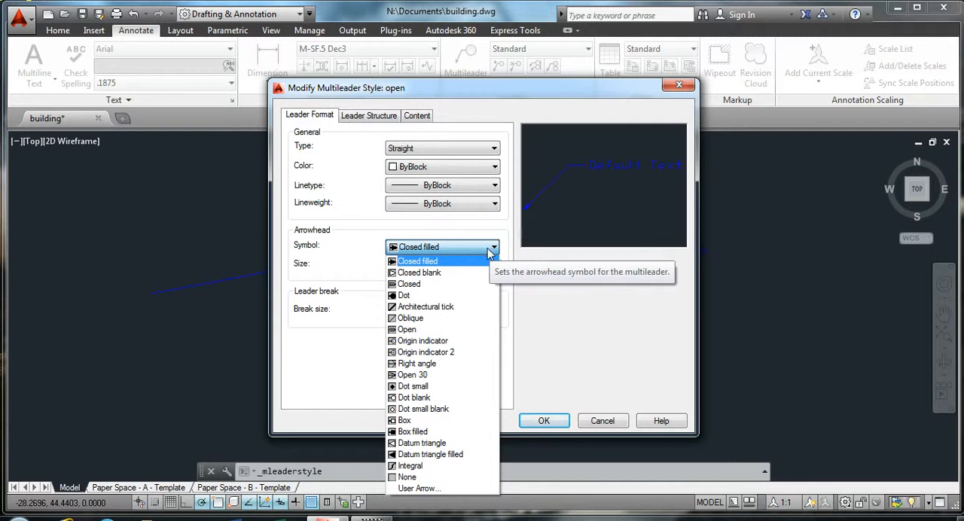
pyautogui.click(427, 380)
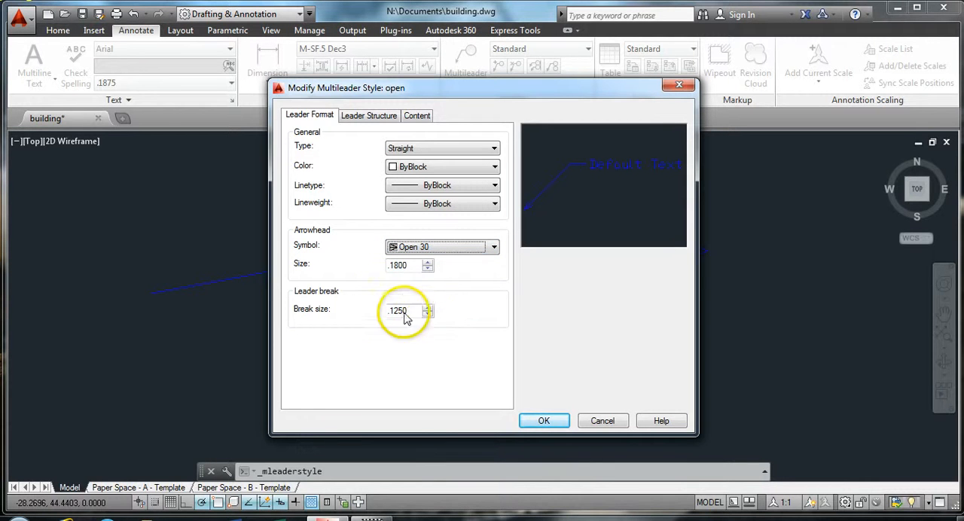
pyautogui.click(367, 115)
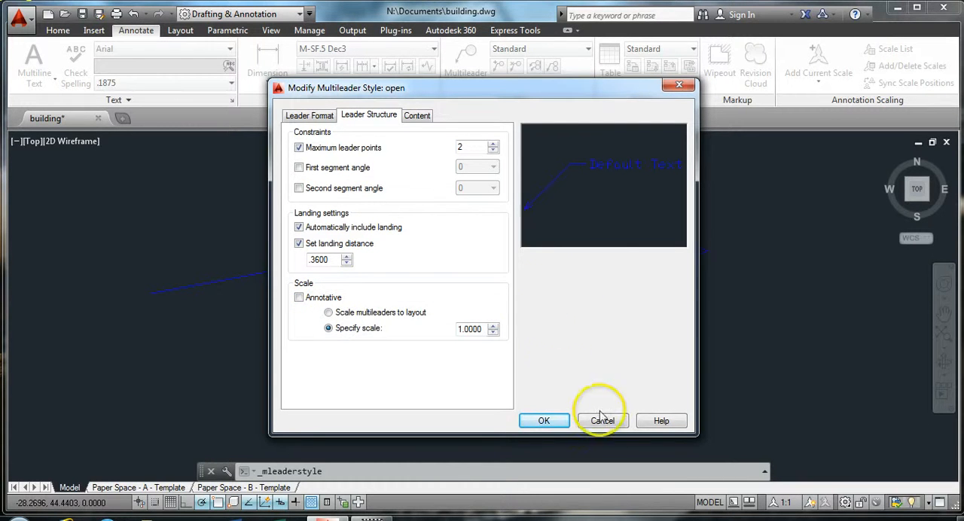
pyautogui.click(545, 421)
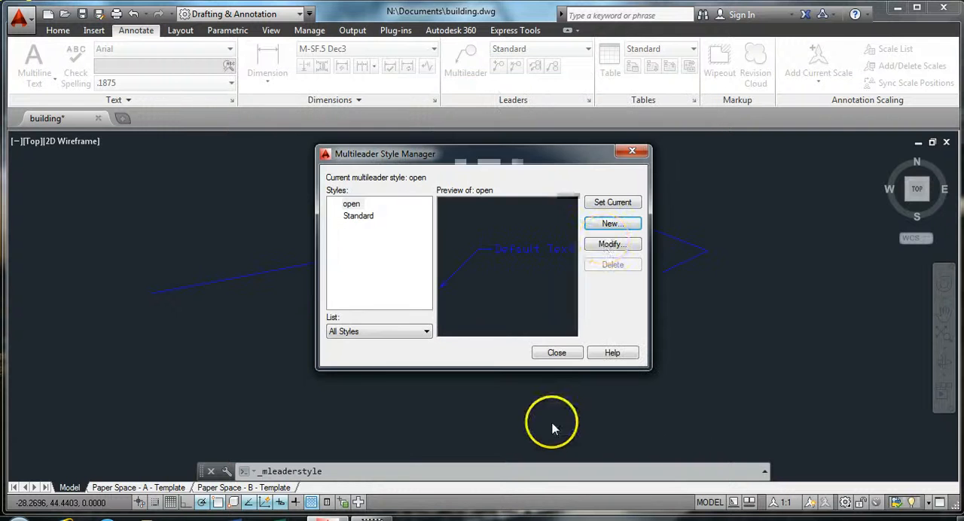
pyautogui.click(614, 203)
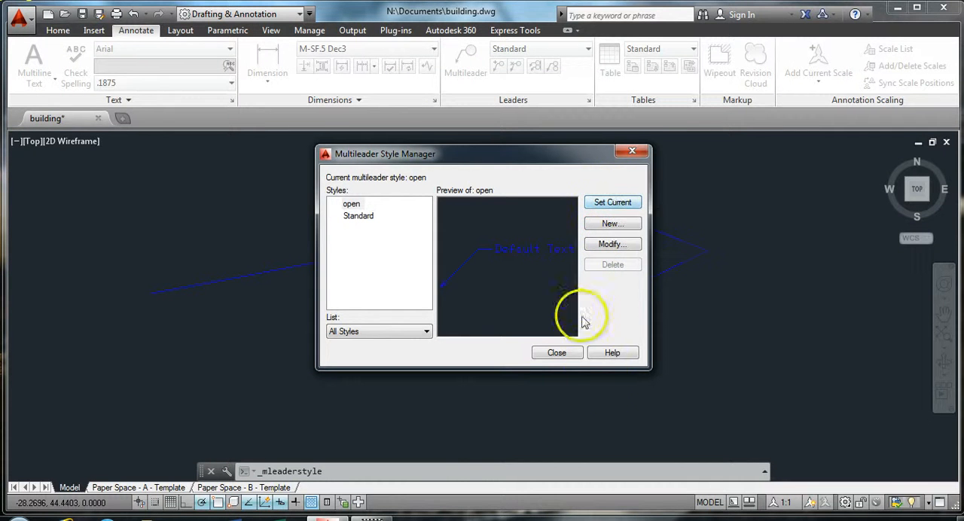
pyautogui.click(557, 353)
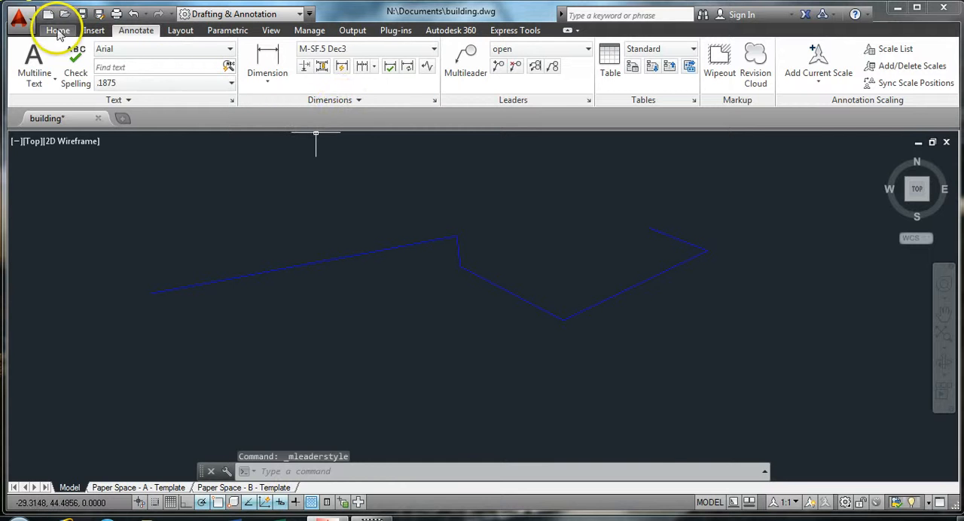
# Make Text the current layer
pyautogui.click(53, 30)
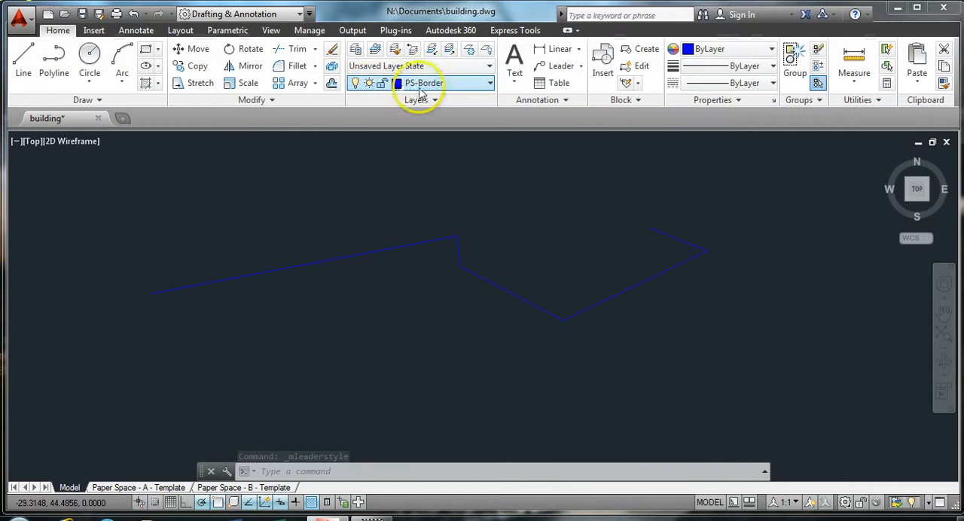
pyautogui.click(486, 84)
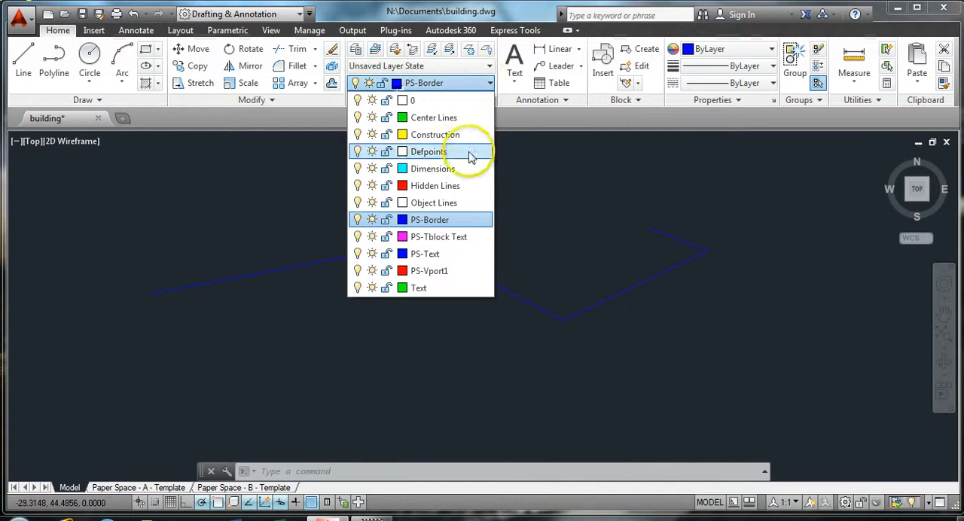
pyautogui.click(423, 289)
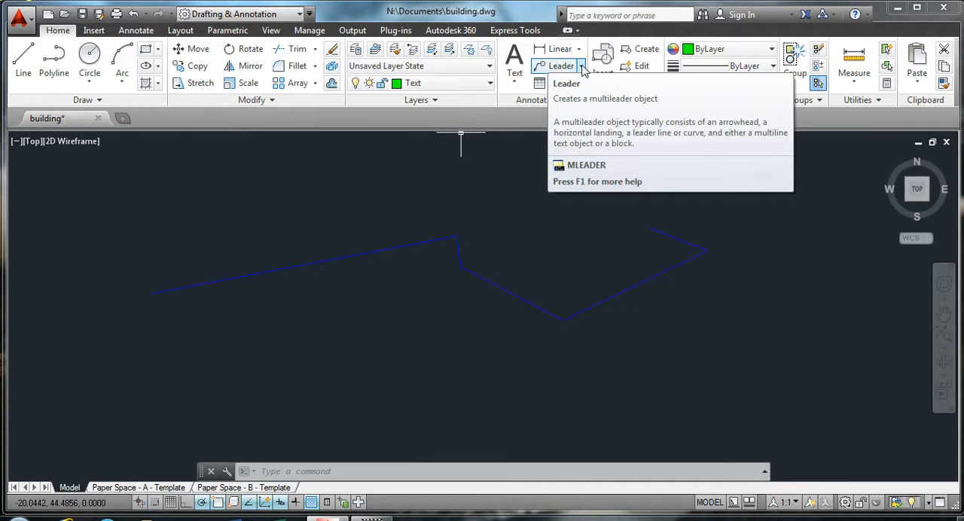
# Place a multileader with its arrowhead just below the polyline's long first segment and its landing about 3.56 units away at 236°
pyautogui.click(561, 66)
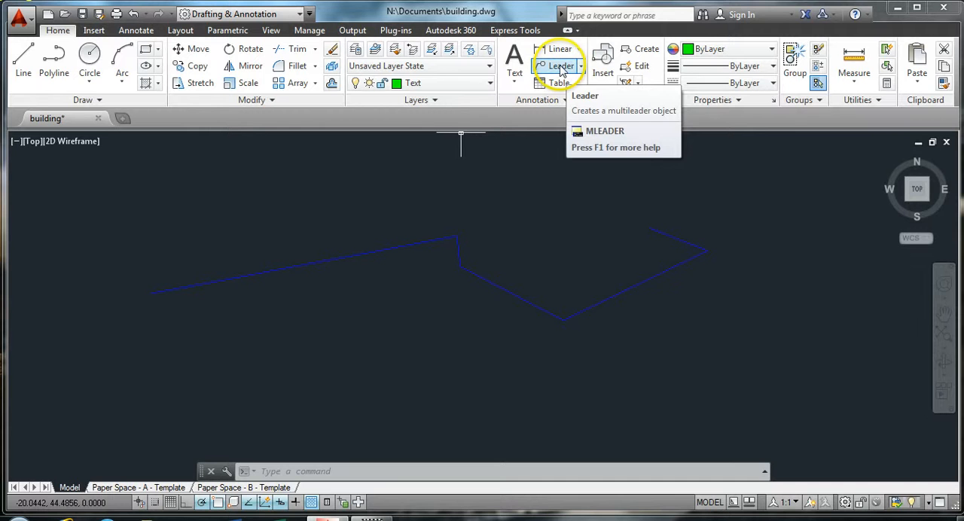
pyautogui.click(561, 66)
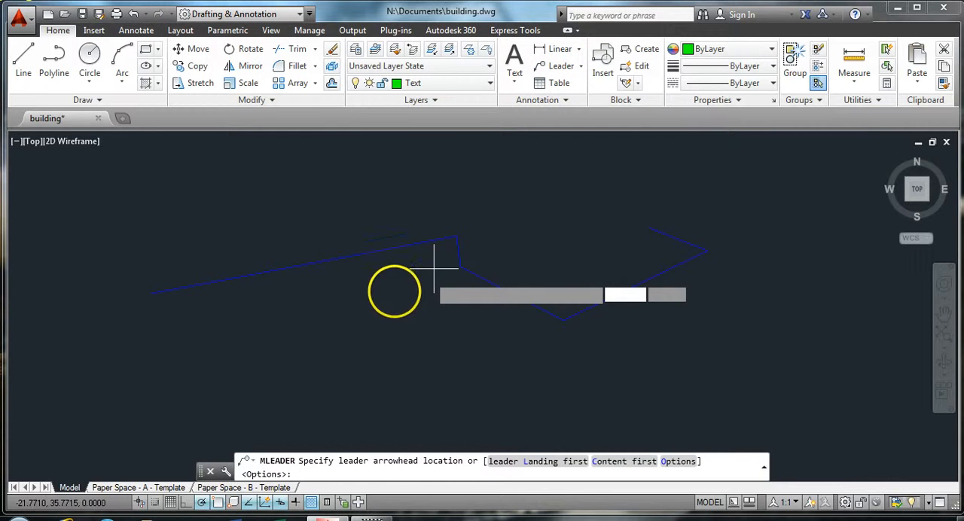
pyautogui.click(356, 262)
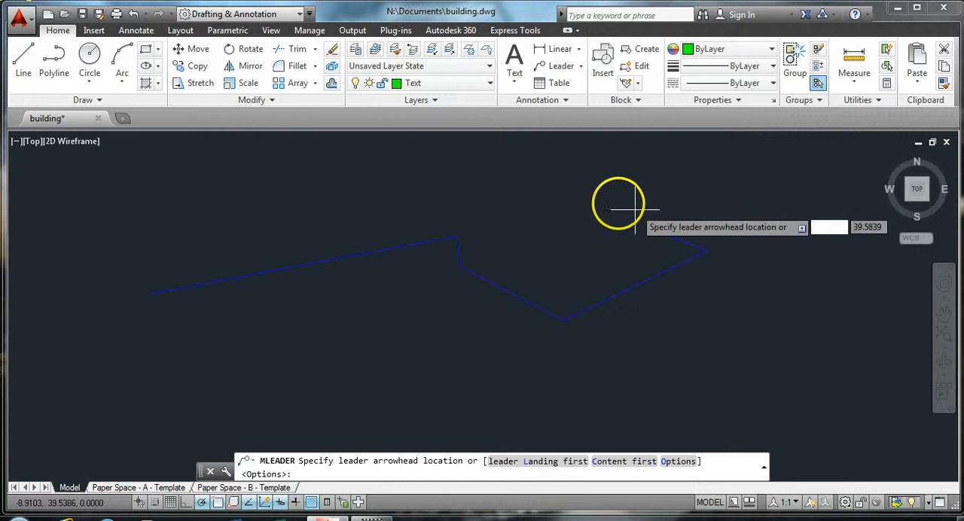
pyautogui.click(409, 274)
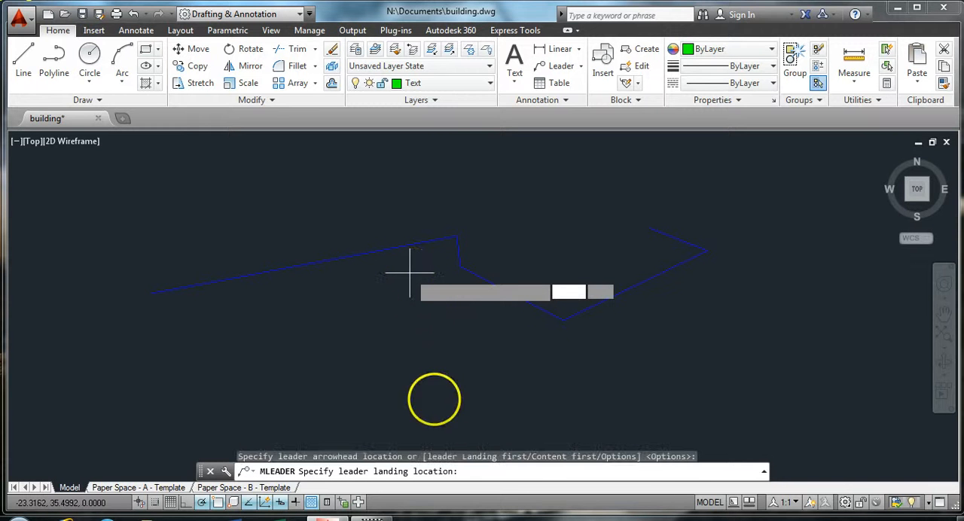
pyautogui.click(376, 319)
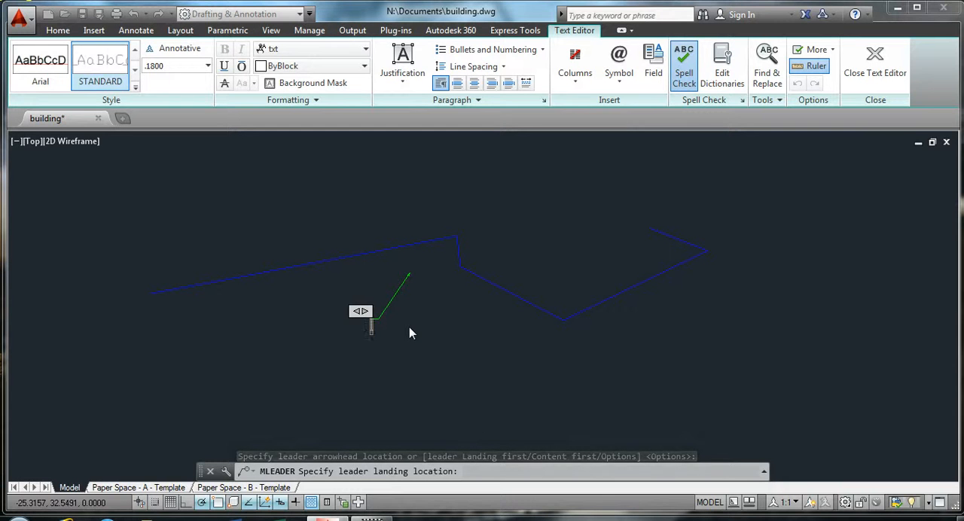
# Enter "Notes about leader" as the multileader's text and finish editing it
pyautogui.write('Not')
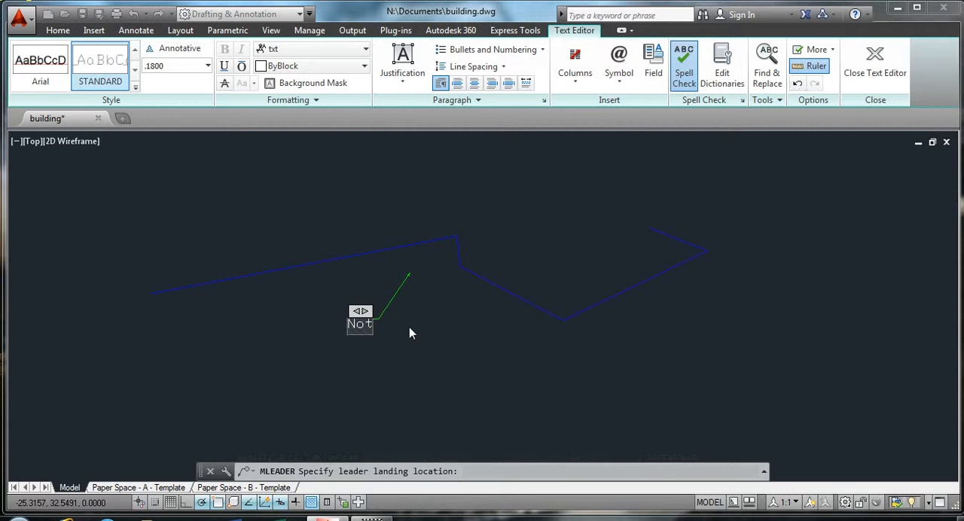
pyautogui.write('es about leader')
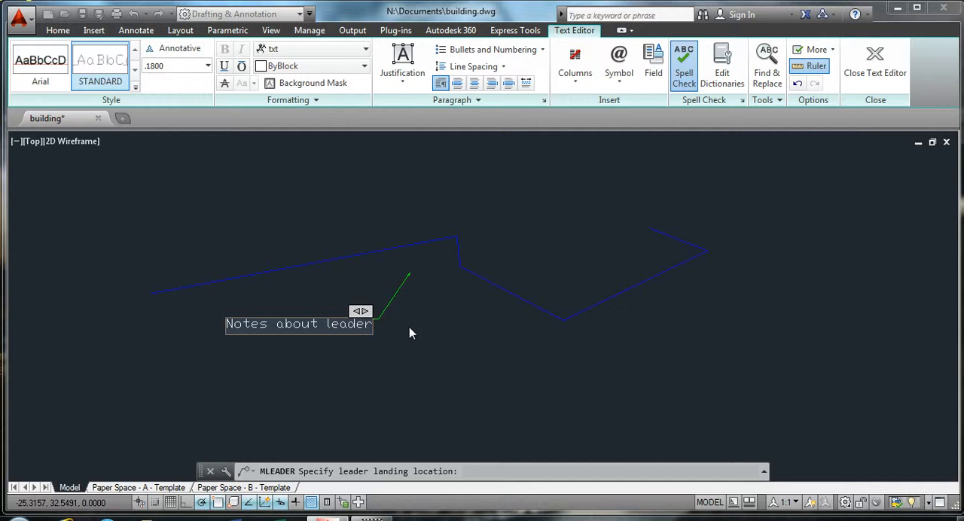
pyautogui.press('Return')
pyautogui.press('Return')
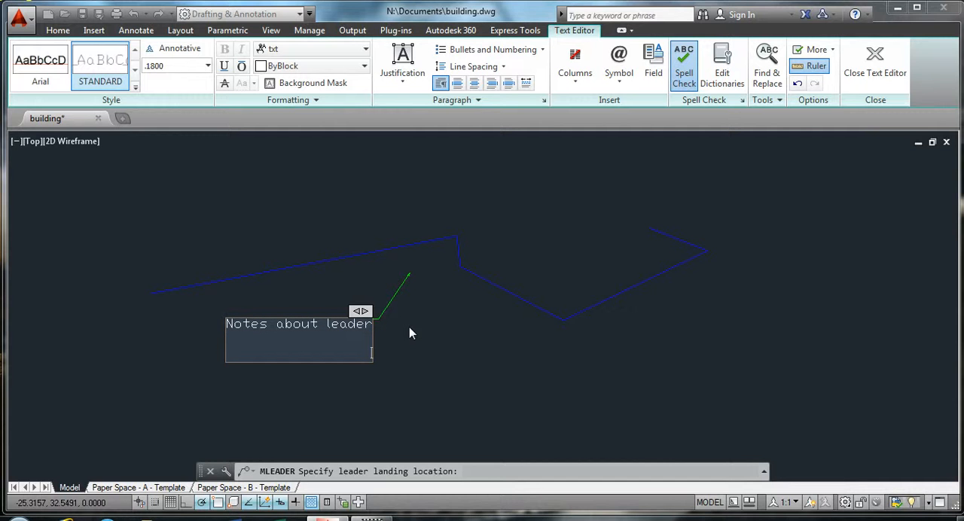
pyautogui.press('BackSpace')
pyautogui.press('BackSpace')
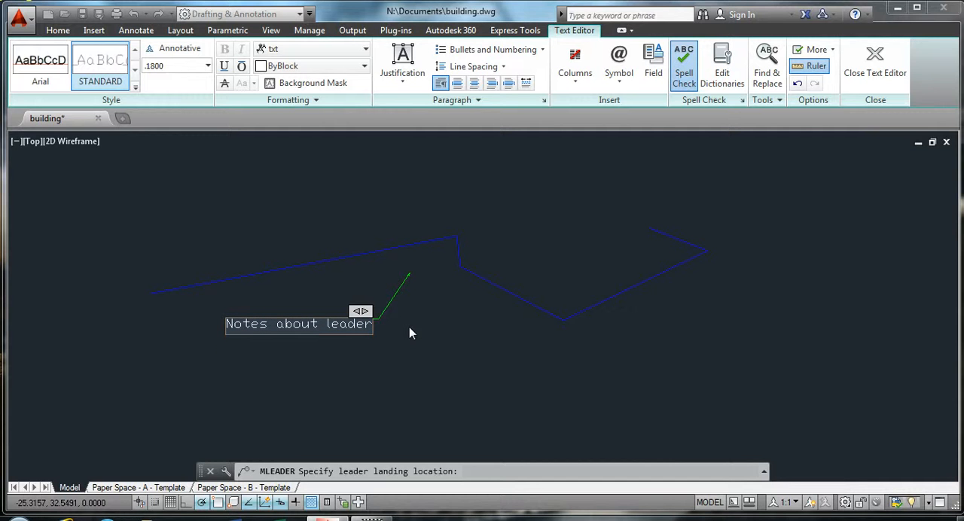
pyautogui.click(366, 352)
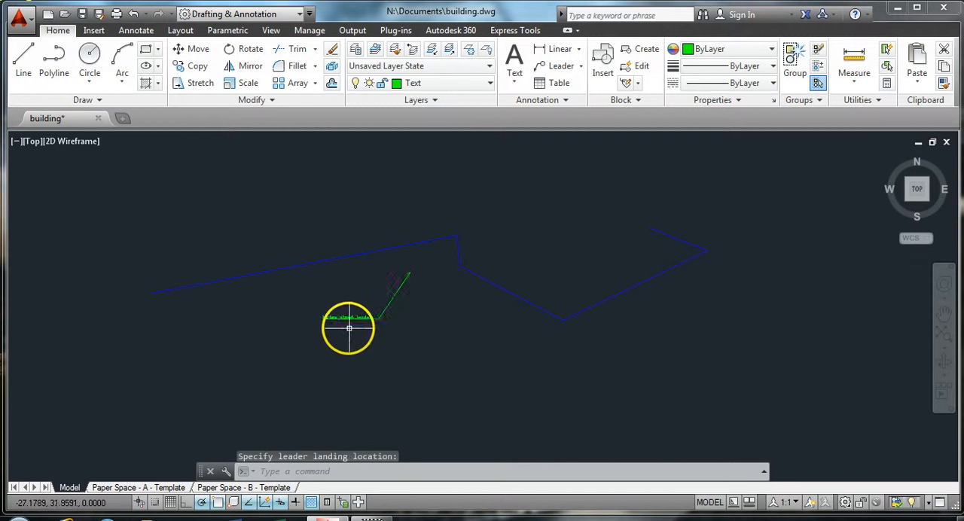
# Draw a circle with a radius of about 2.26 units to the west of the leader note, close below the blue polyline
pyautogui.scroll(3, 342, 328)
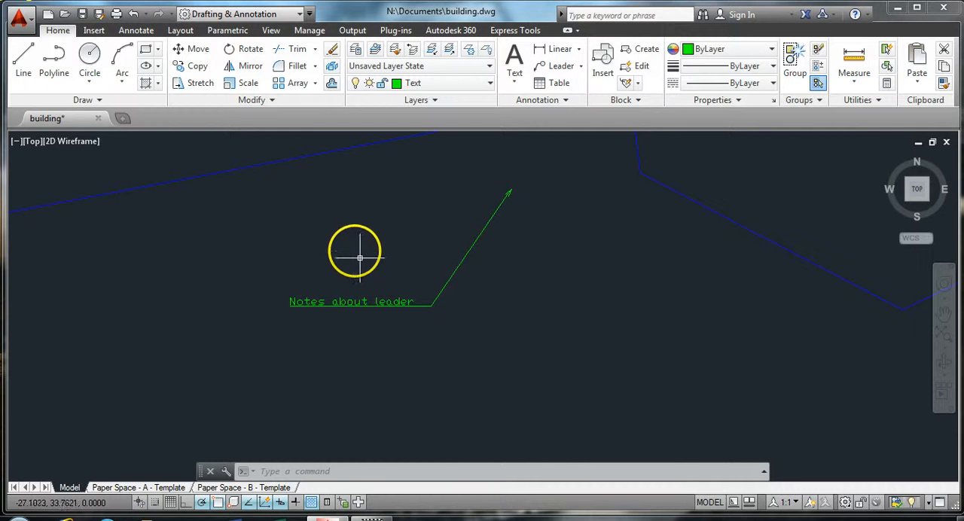
pyautogui.click(90, 59)
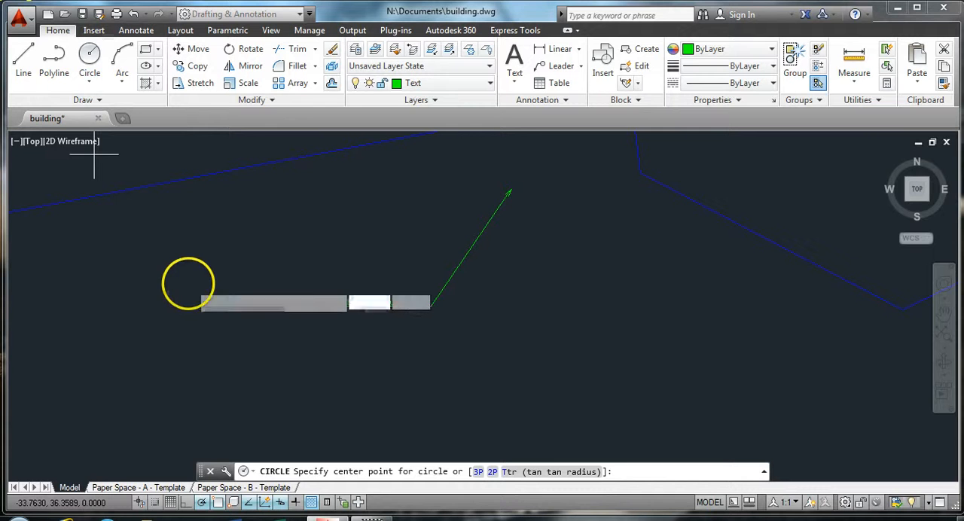
pyautogui.click(141, 280)
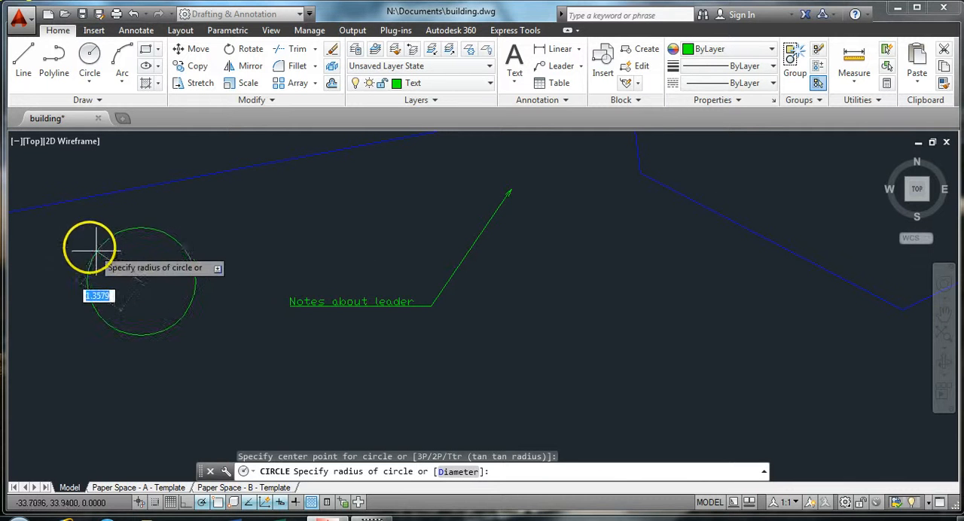
pyautogui.click(64, 233)
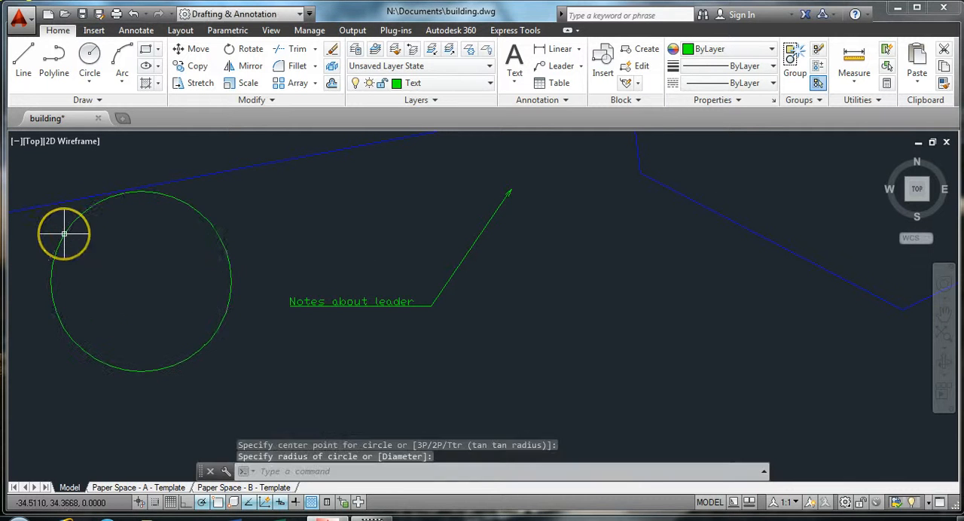
pyautogui.click(174, 203)
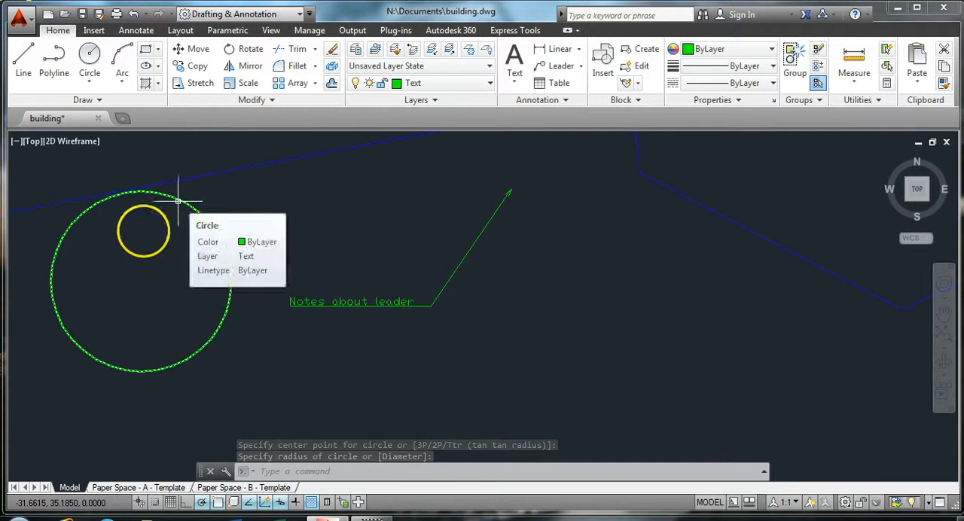
pyautogui.press('Escape')
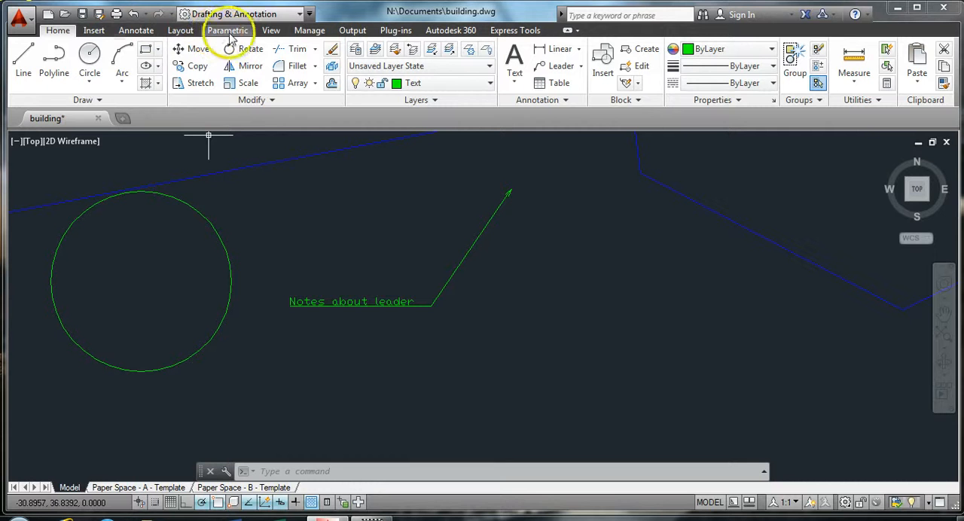
pyautogui.click(137, 35)
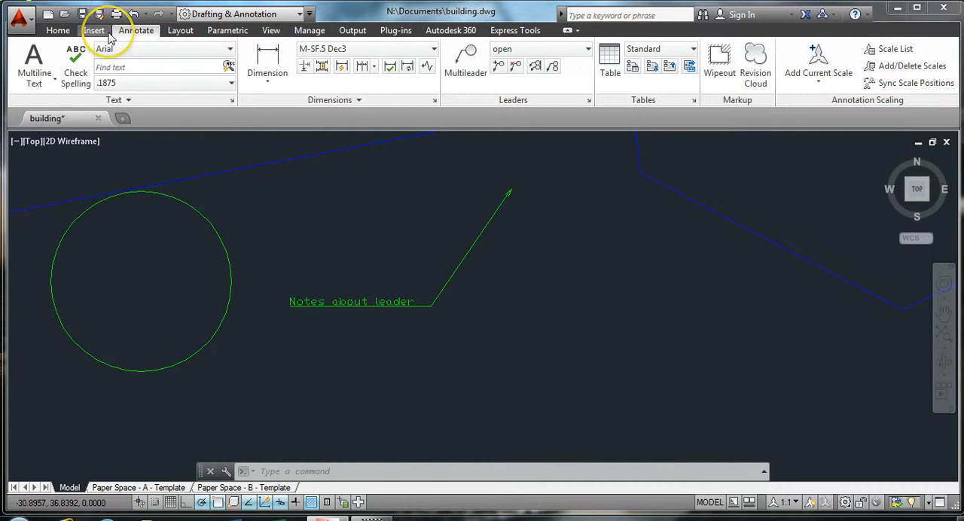
pyautogui.click(108, 35)
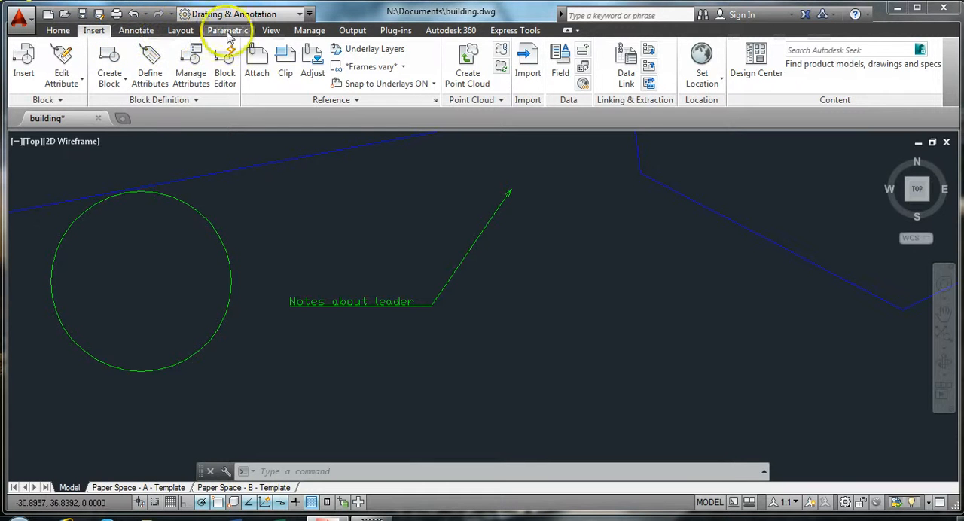
pyautogui.click(272, 32)
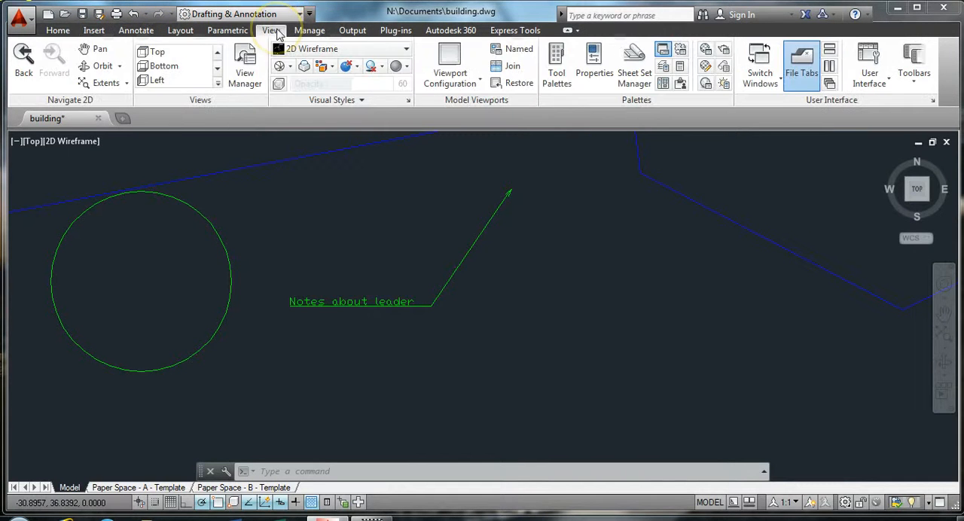
pyautogui.click(228, 32)
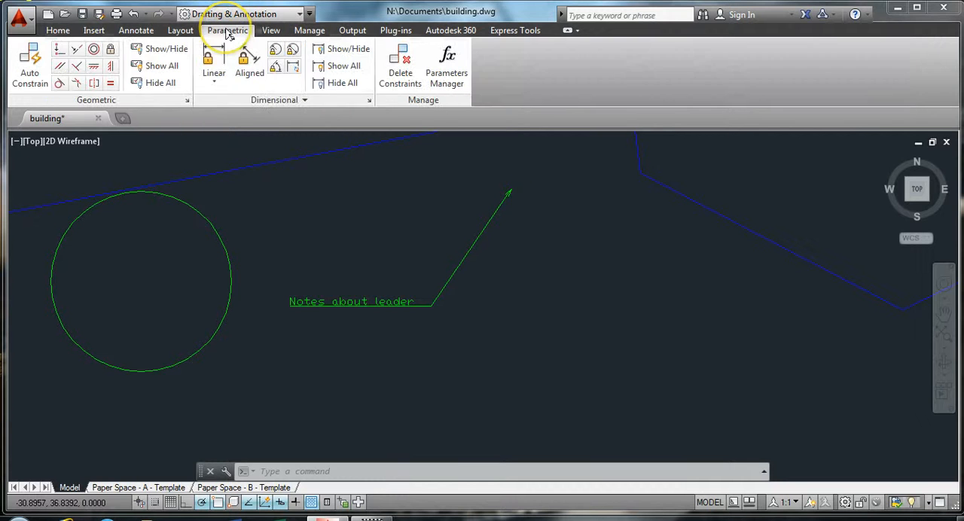
pyautogui.click(516, 30)
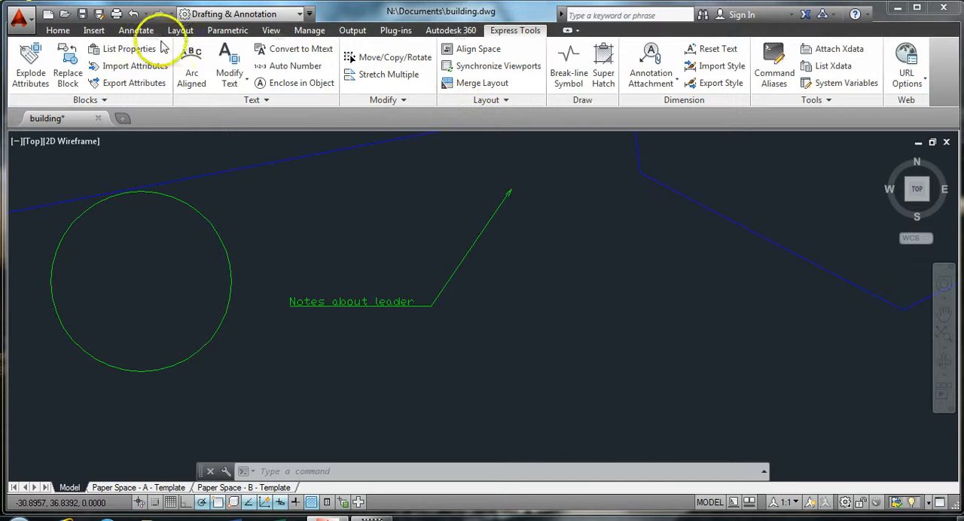
pyautogui.click(57, 30)
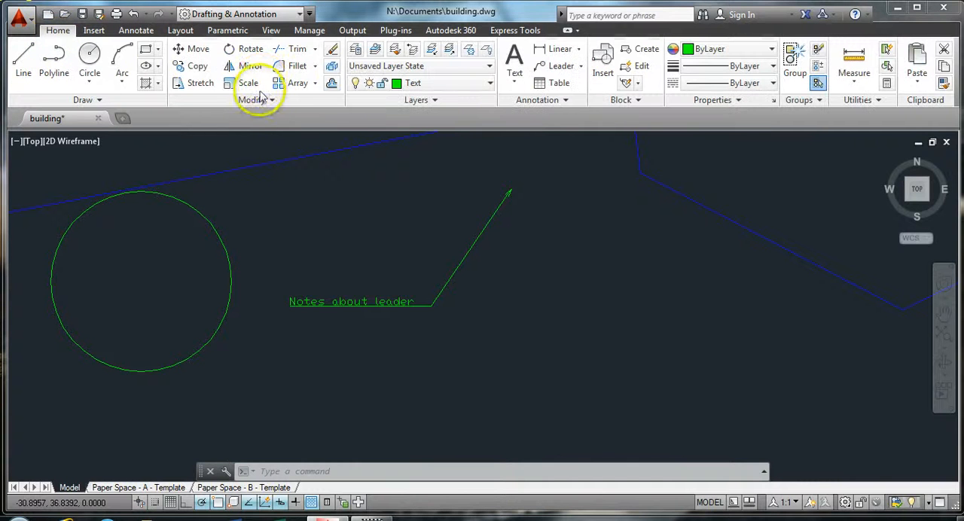
# Start the Hatch command and review its full settings, including the island options, without changing them
pyautogui.click(157, 85)
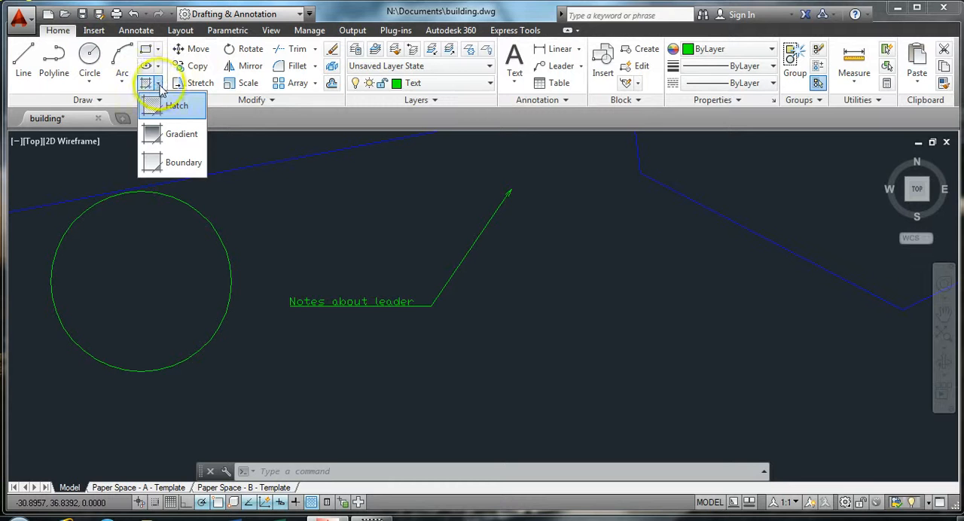
pyautogui.click(183, 166)
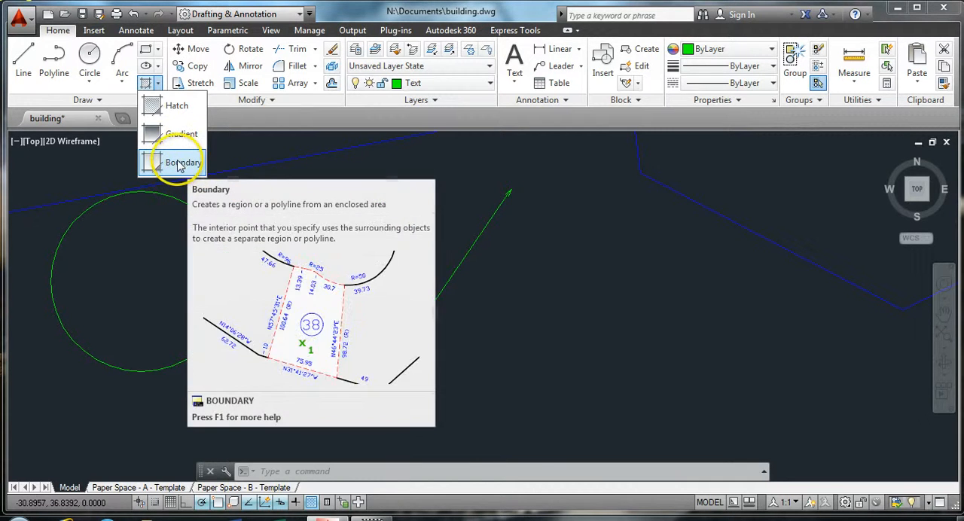
pyautogui.click(154, 106)
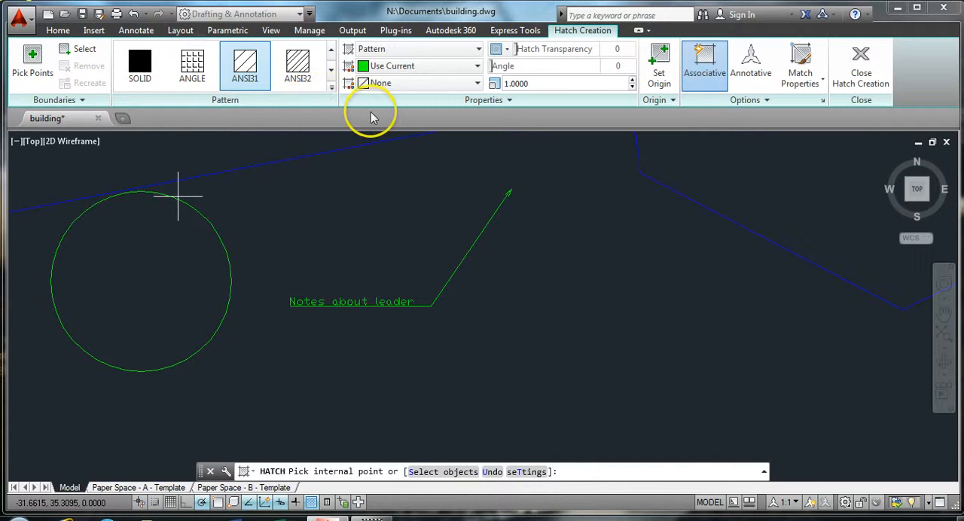
pyautogui.click(822, 103)
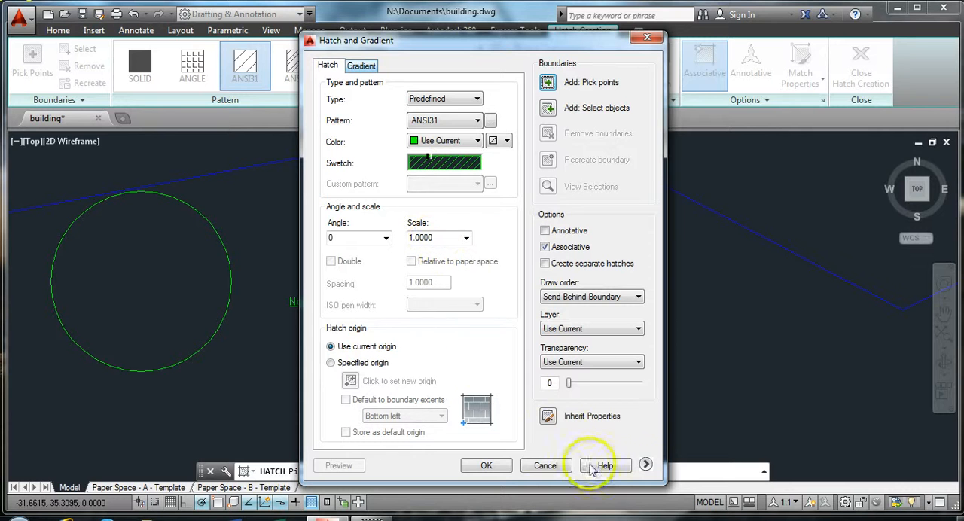
pyautogui.click(645, 465)
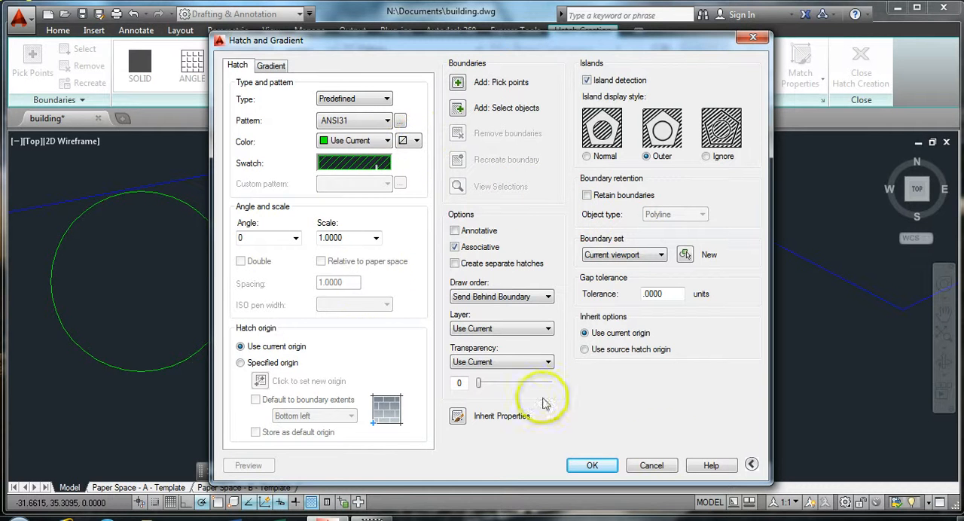
pyautogui.click(651, 465)
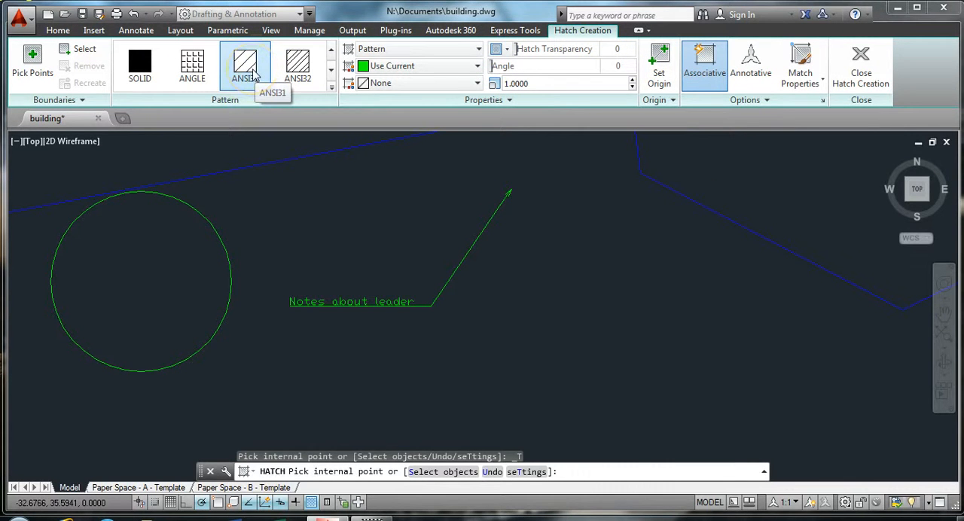
# Try the ANSI31 pattern inside the circle with the hatch scale set to 0.25
pyautogui.click(255, 76)
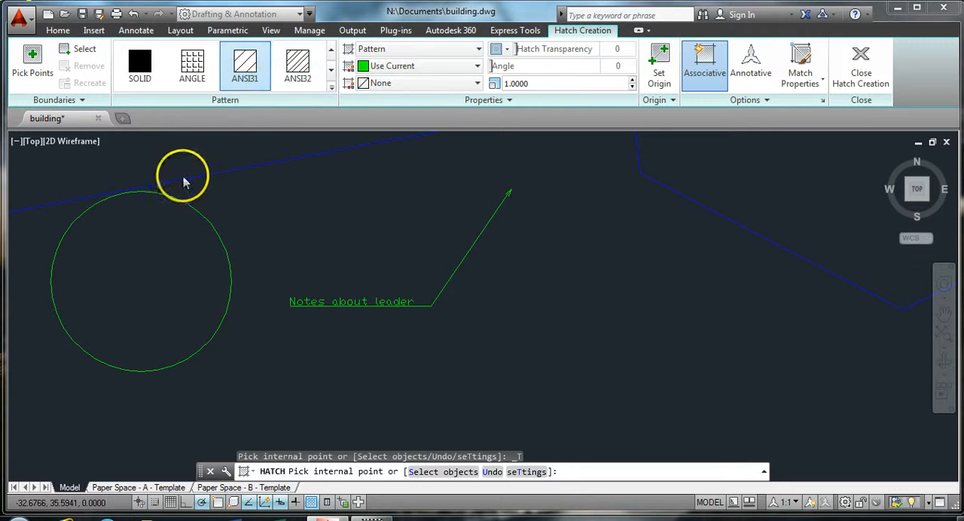
pyautogui.click(151, 239)
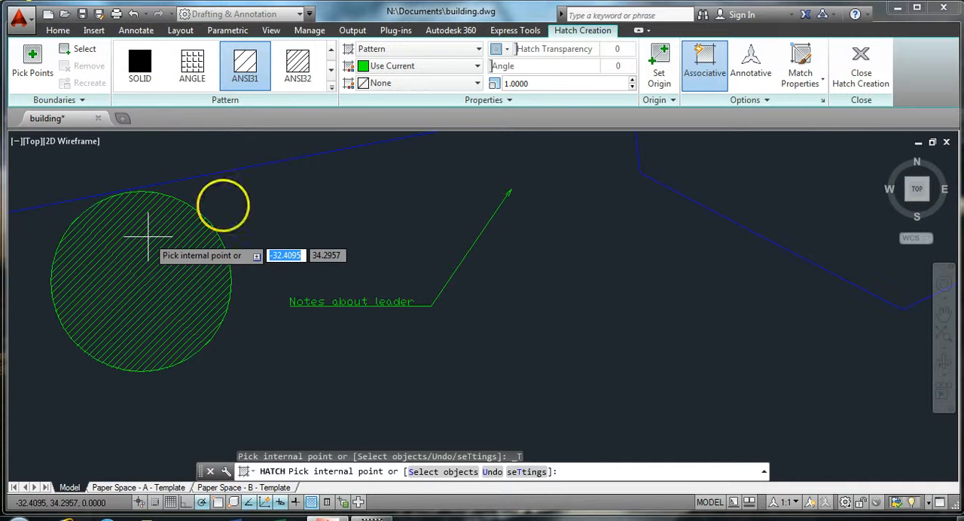
pyautogui.moveTo(542, 84); pyautogui.dragTo(486, 86)
pyautogui.click(700, 66)
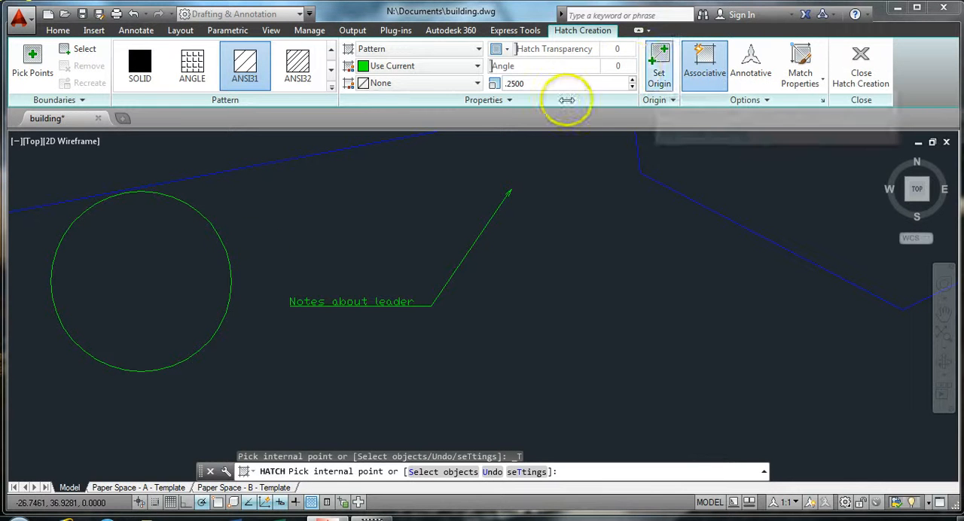
pyautogui.click(164, 257)
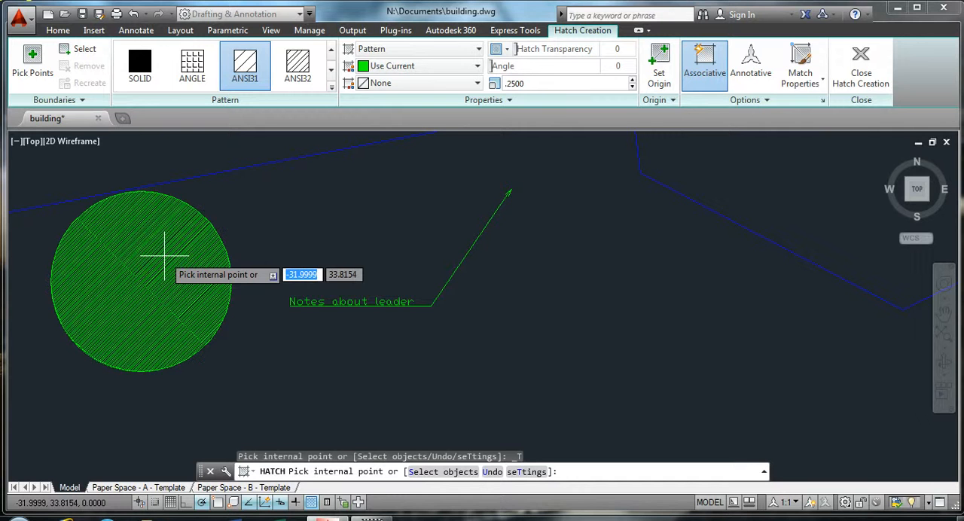
pyautogui.click(300, 204)
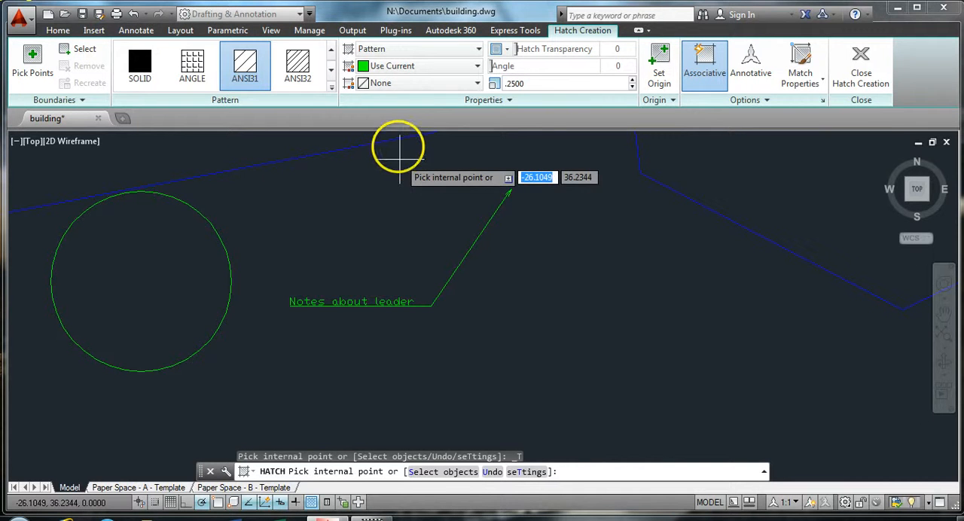
# Set the hatch scale to 1, fill the circle with the ANSI31 pattern and finish the hatch
pyautogui.click(506, 85)
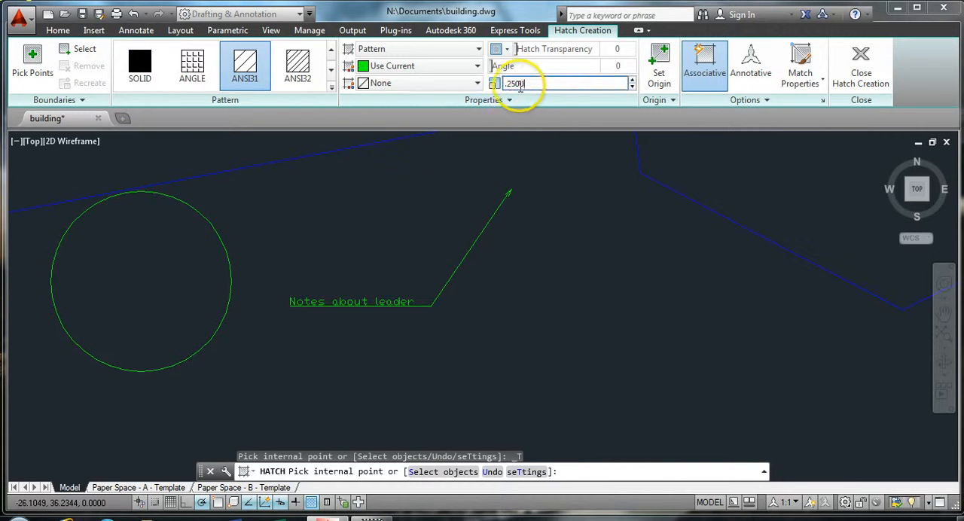
pyautogui.write('1')
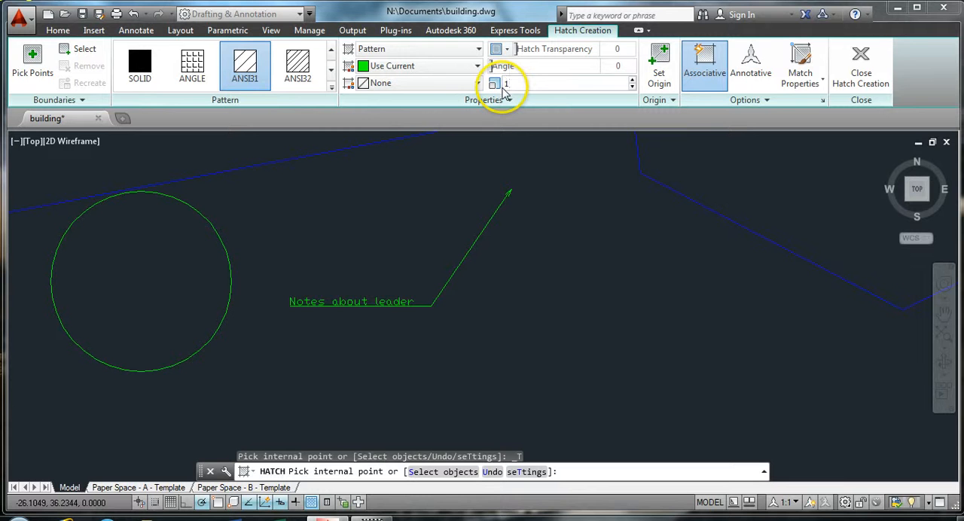
pyautogui.click(166, 250)
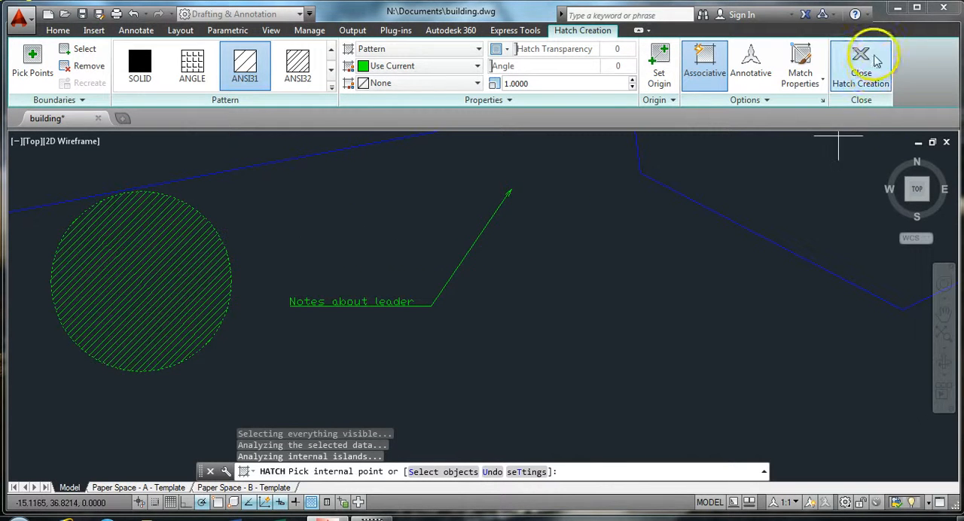
pyautogui.click(866, 73)
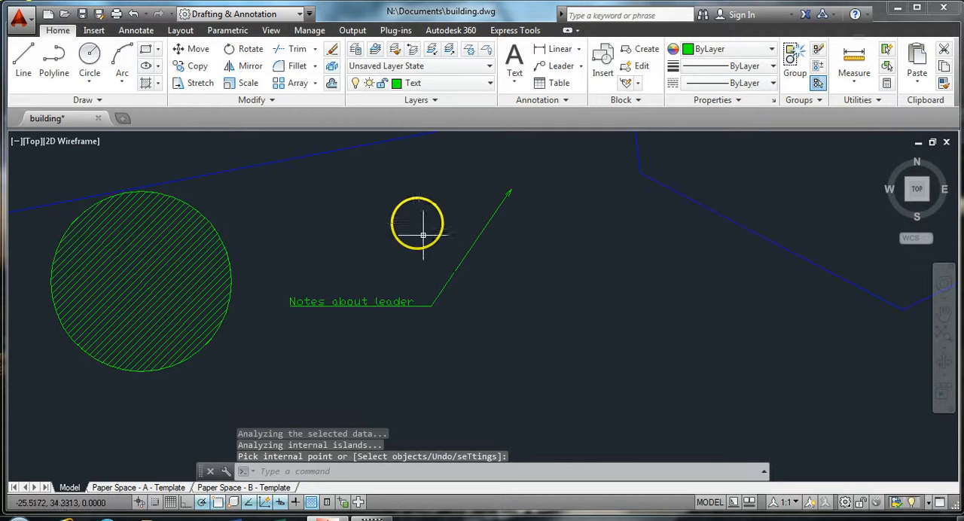
# Draw a smaller circle just above the leader note, between the hatched circle and the leader arrow
pyautogui.click(90, 58)
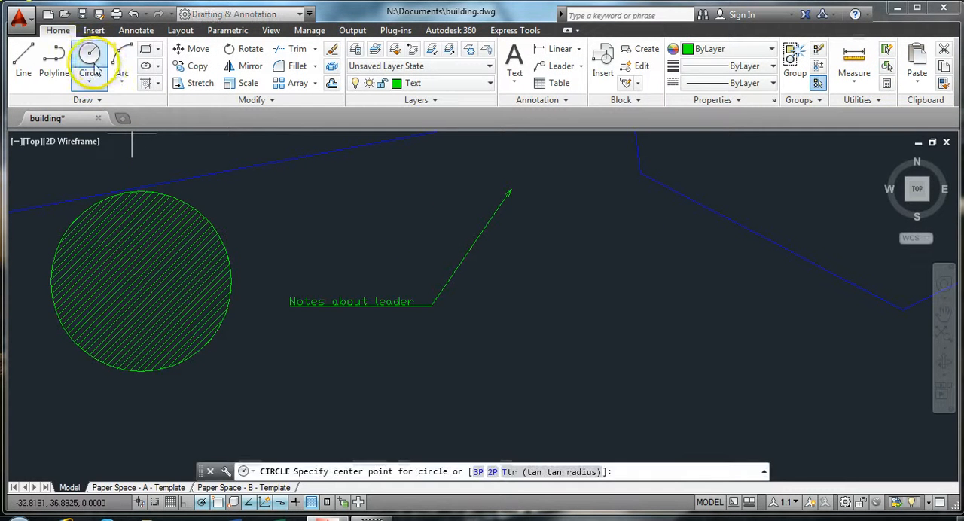
pyautogui.click(334, 204)
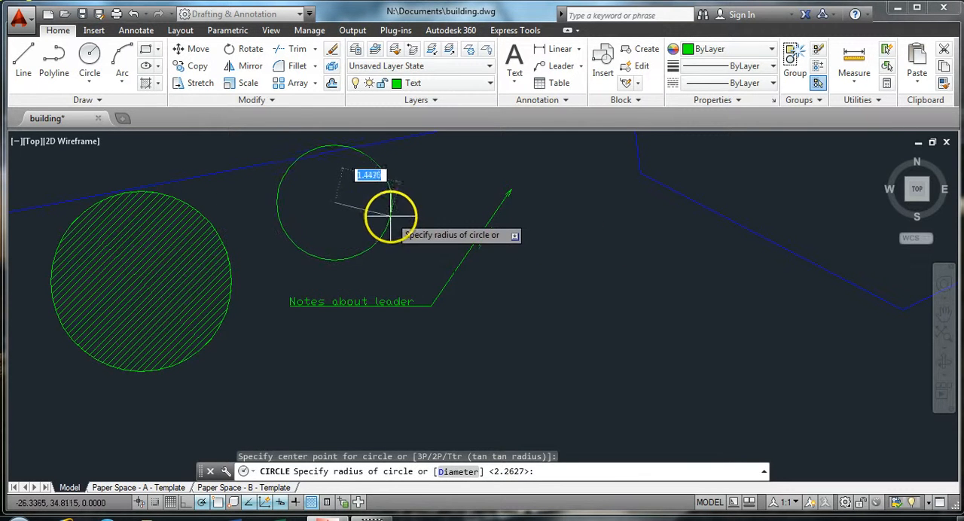
pyautogui.click(372, 203)
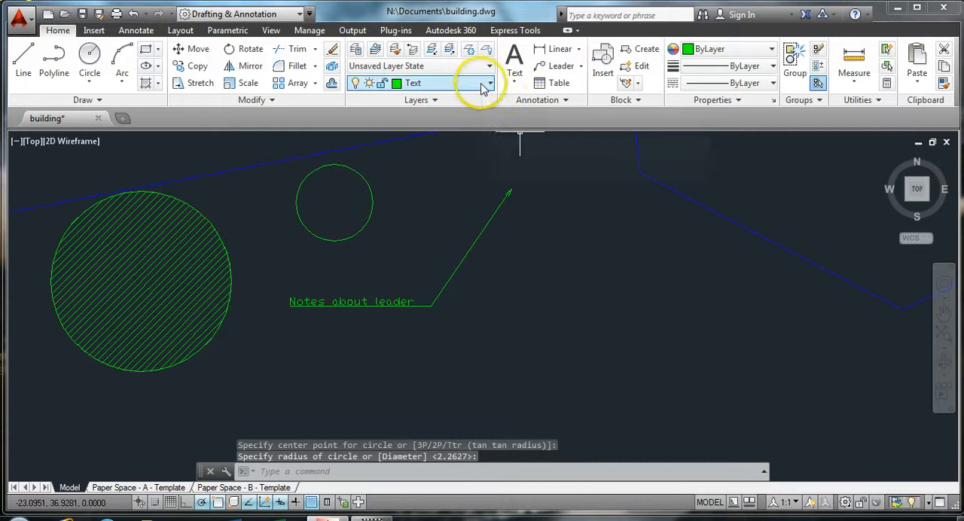
# Start a new hatch with the AR-CONC pattern and preview it inside the smaller circle at scale 1
pyautogui.click(146, 85)
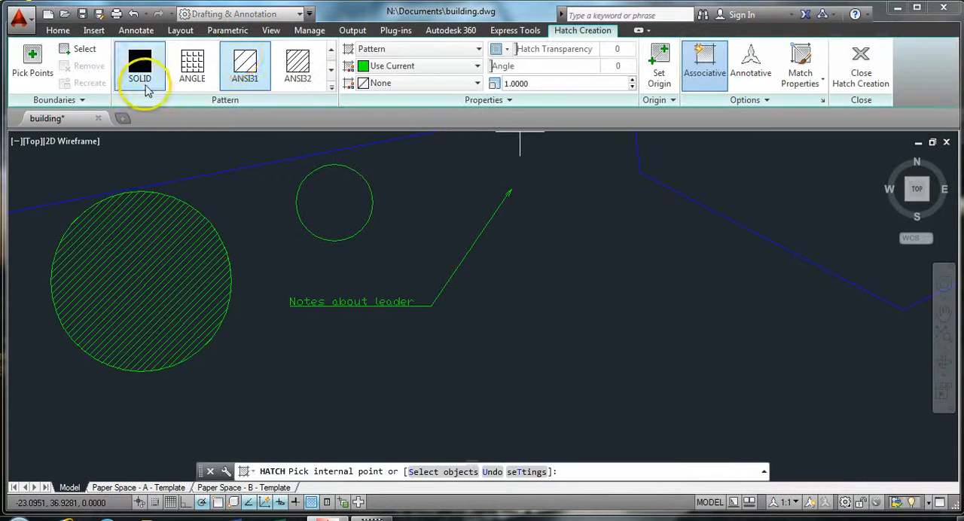
pyautogui.click(331, 76)
pyautogui.click(331, 75)
pyautogui.click(330, 75)
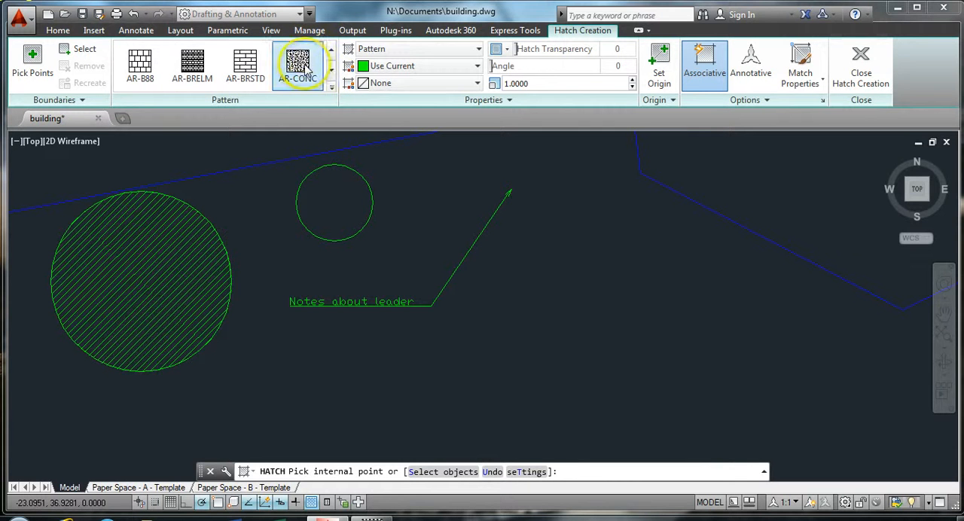
pyautogui.click(306, 68)
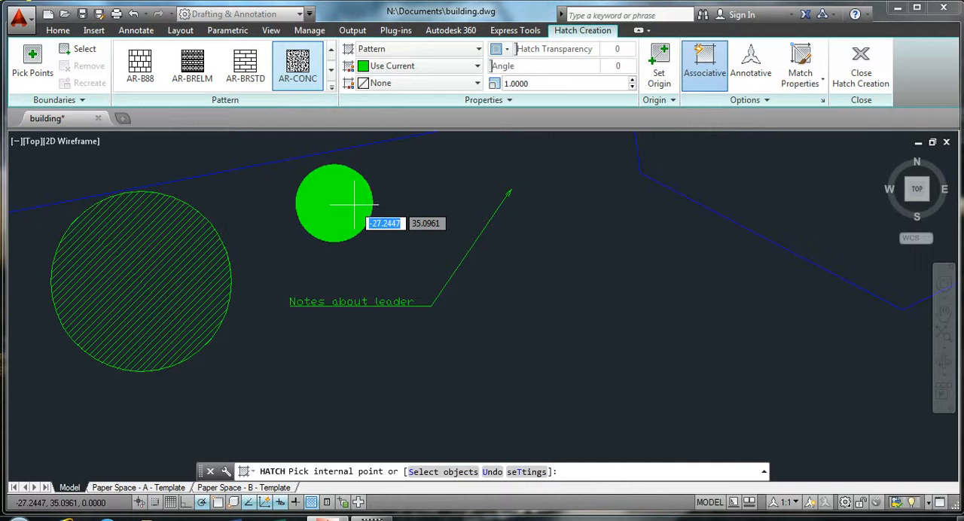
# Try a hatch scale of 10 on the smaller circle, and fill it with AR-CONC at scale 0.25 instead
pyautogui.click(524, 83)
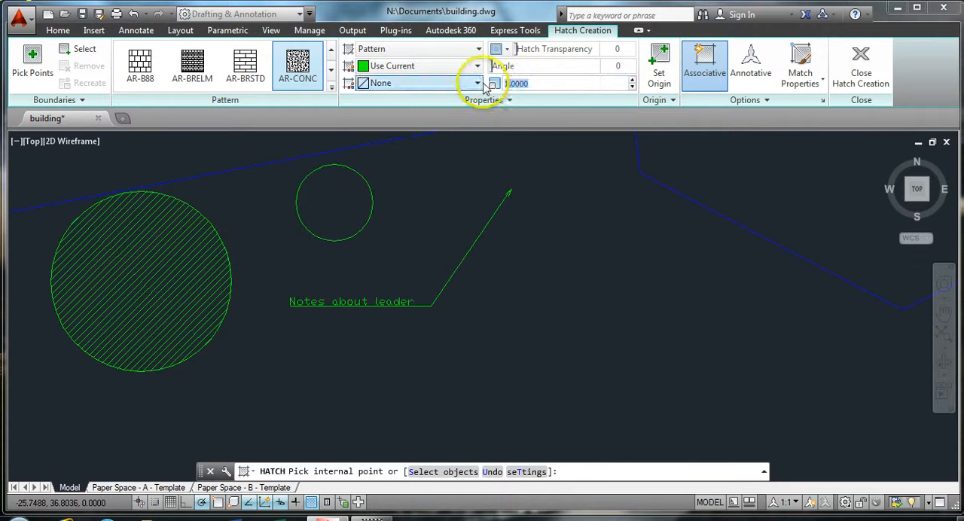
pyautogui.write('10')
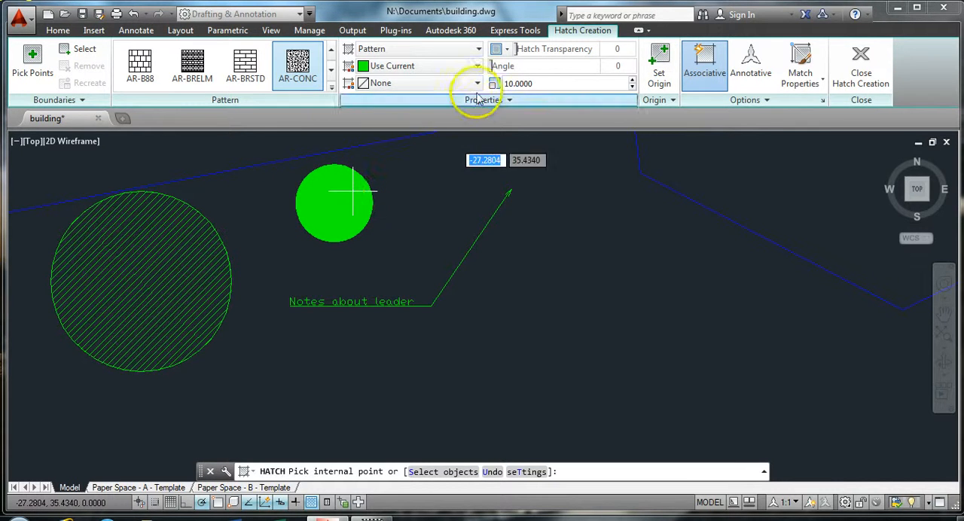
pyautogui.moveTo(535, 84); pyautogui.dragTo(493, 83)
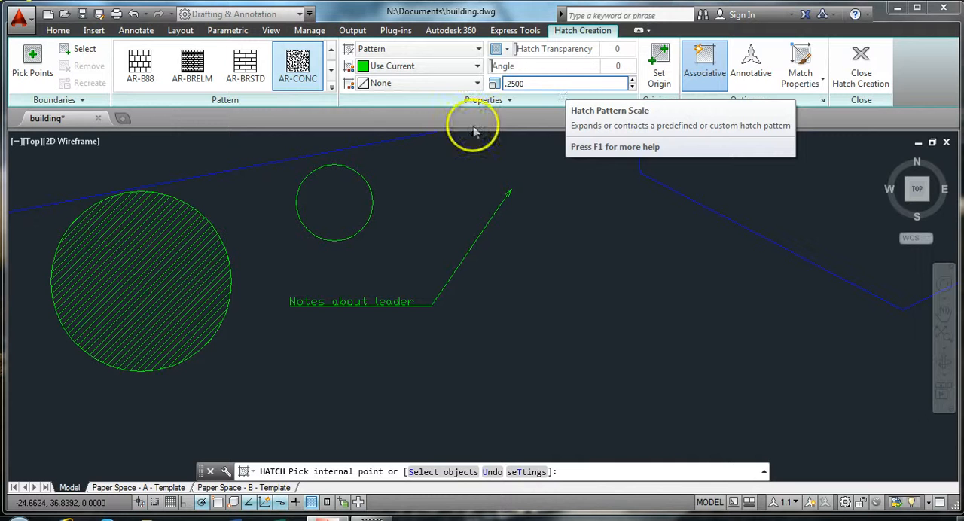
pyautogui.click(340, 200)
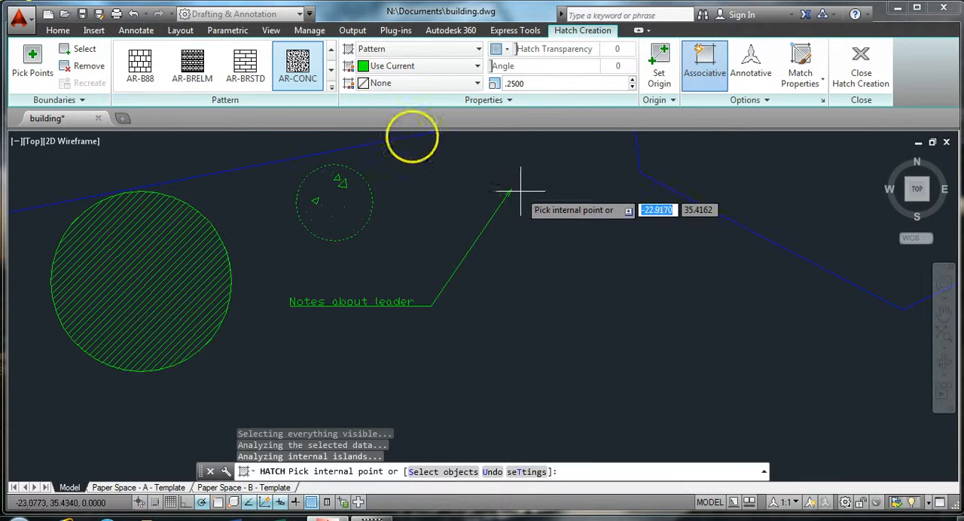
# Draw a vertical break line about 2.3 units long across the sloping blue line right of the leader, with the break symbol near its middle
pyautogui.click(503, 32)
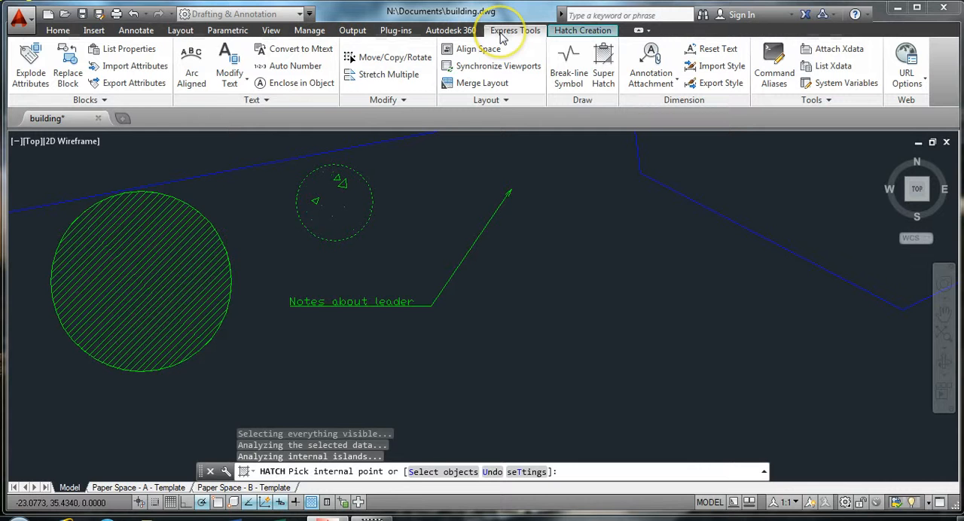
pyautogui.click(566, 66)
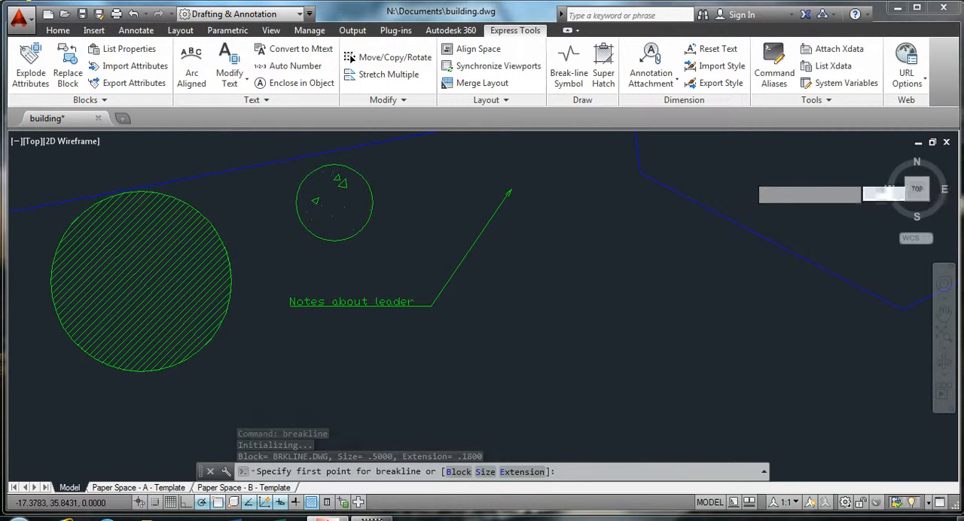
pyautogui.click(748, 173)
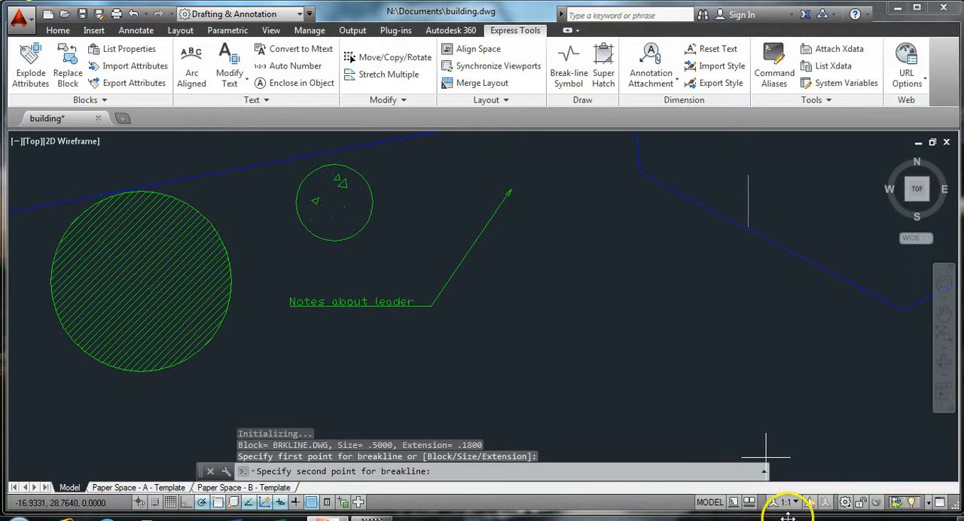
pyautogui.click(747, 266)
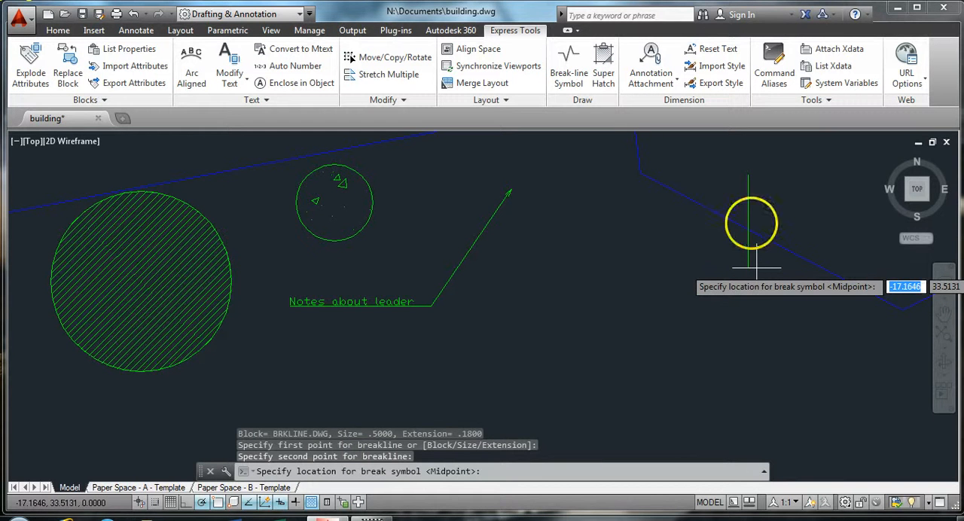
pyautogui.click(748, 217)
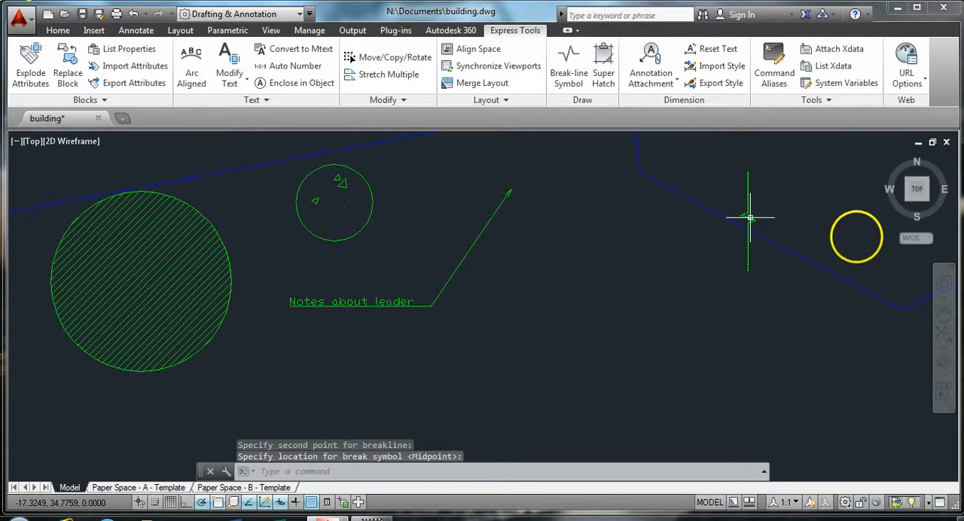